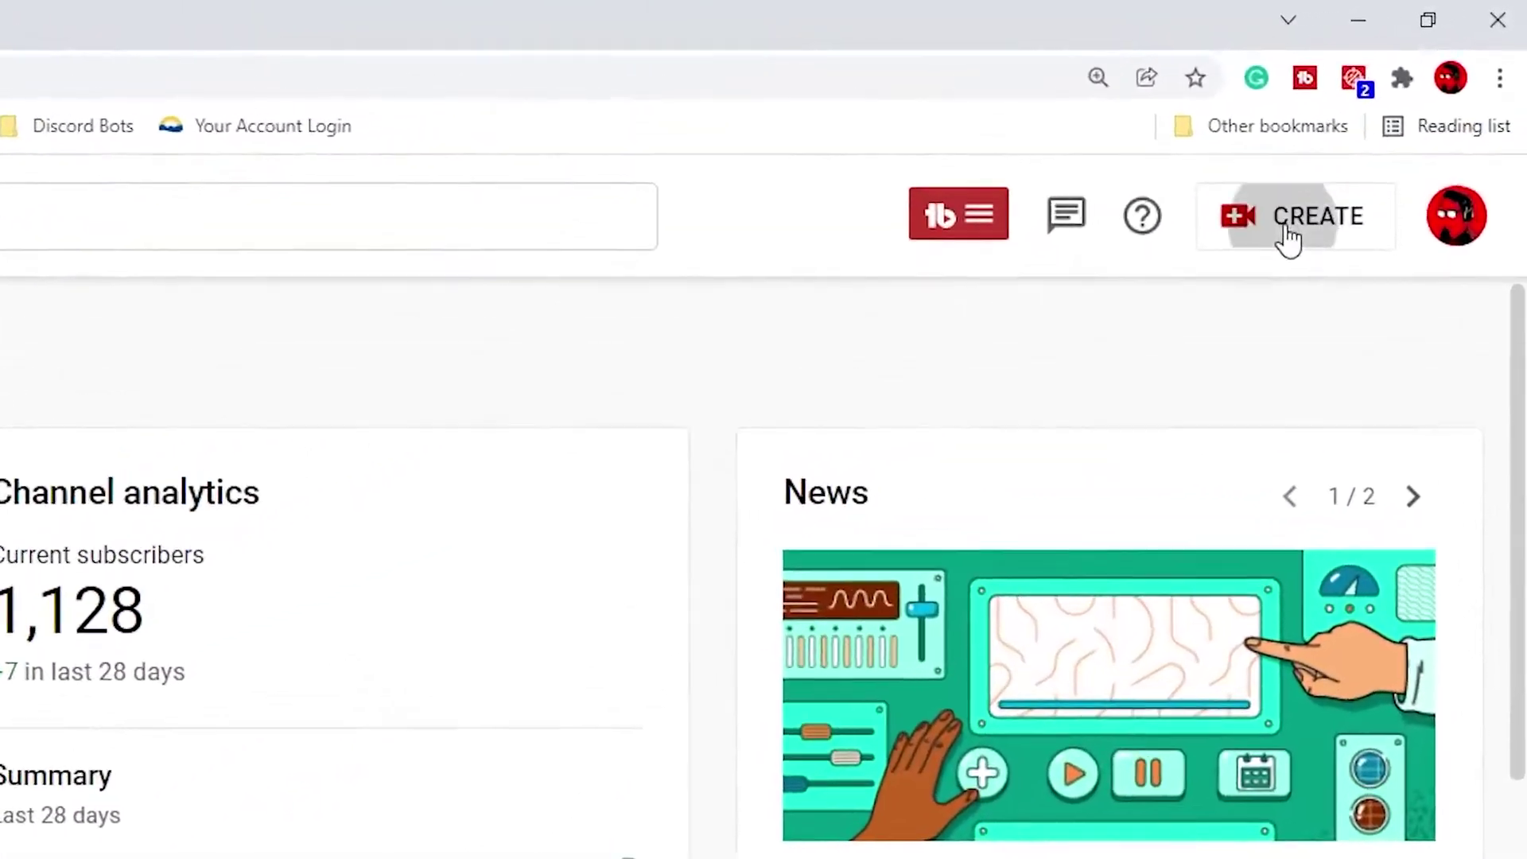
Start a new live stream via CREATE > Go live, skip the previous-settings prompt, and open Stream.
{"action": "left_click", "coordinate": [1397, 119]}
{"action": "left_click", "coordinate": [1155, 471]}
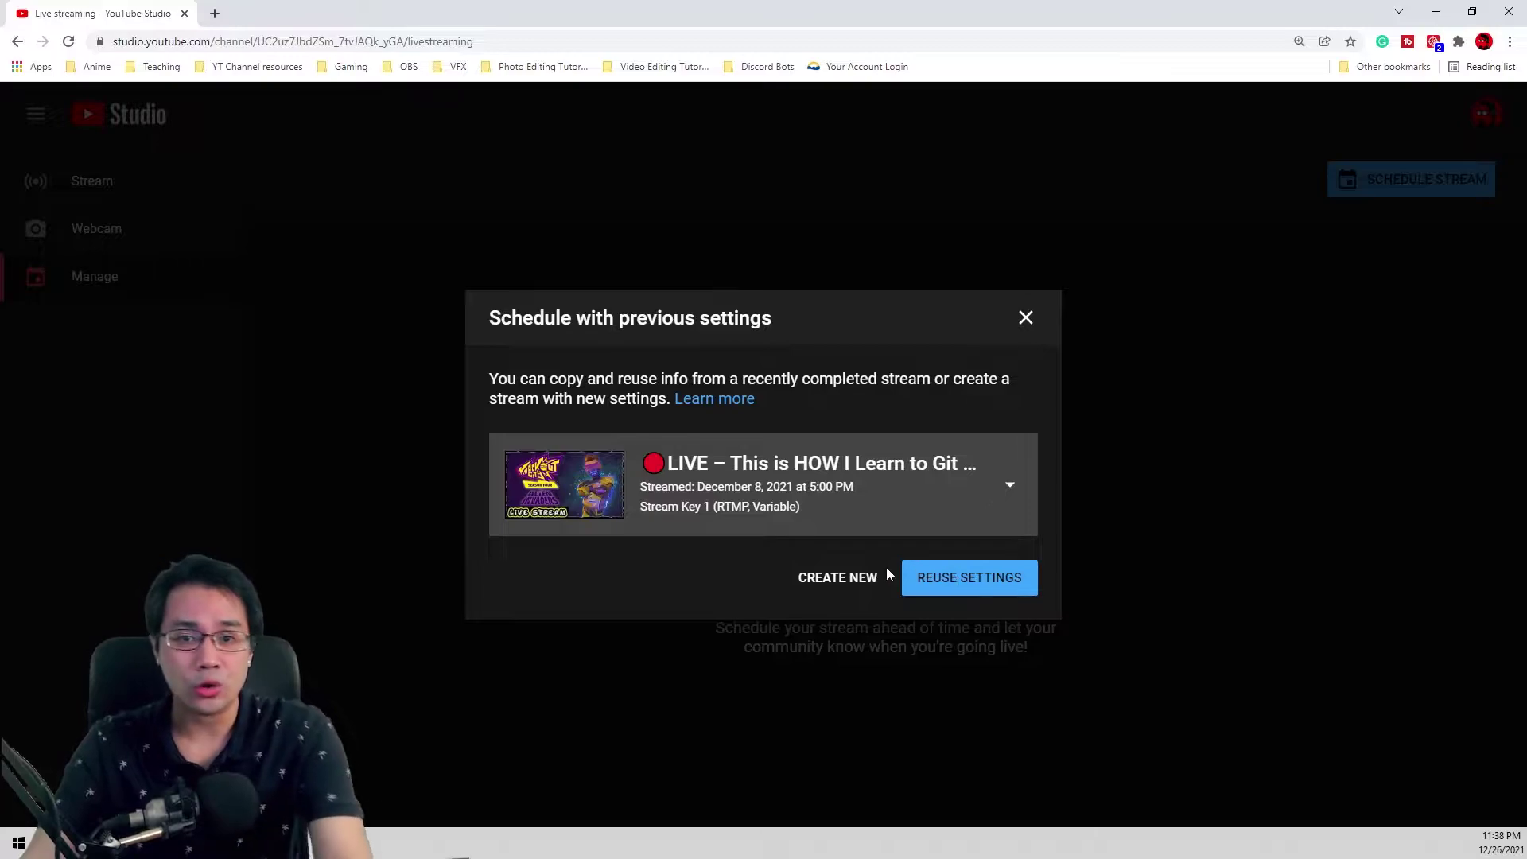
{"action": "left_click", "coordinate": [1025, 318]}
{"action": "left_click", "coordinate": [119, 182]}
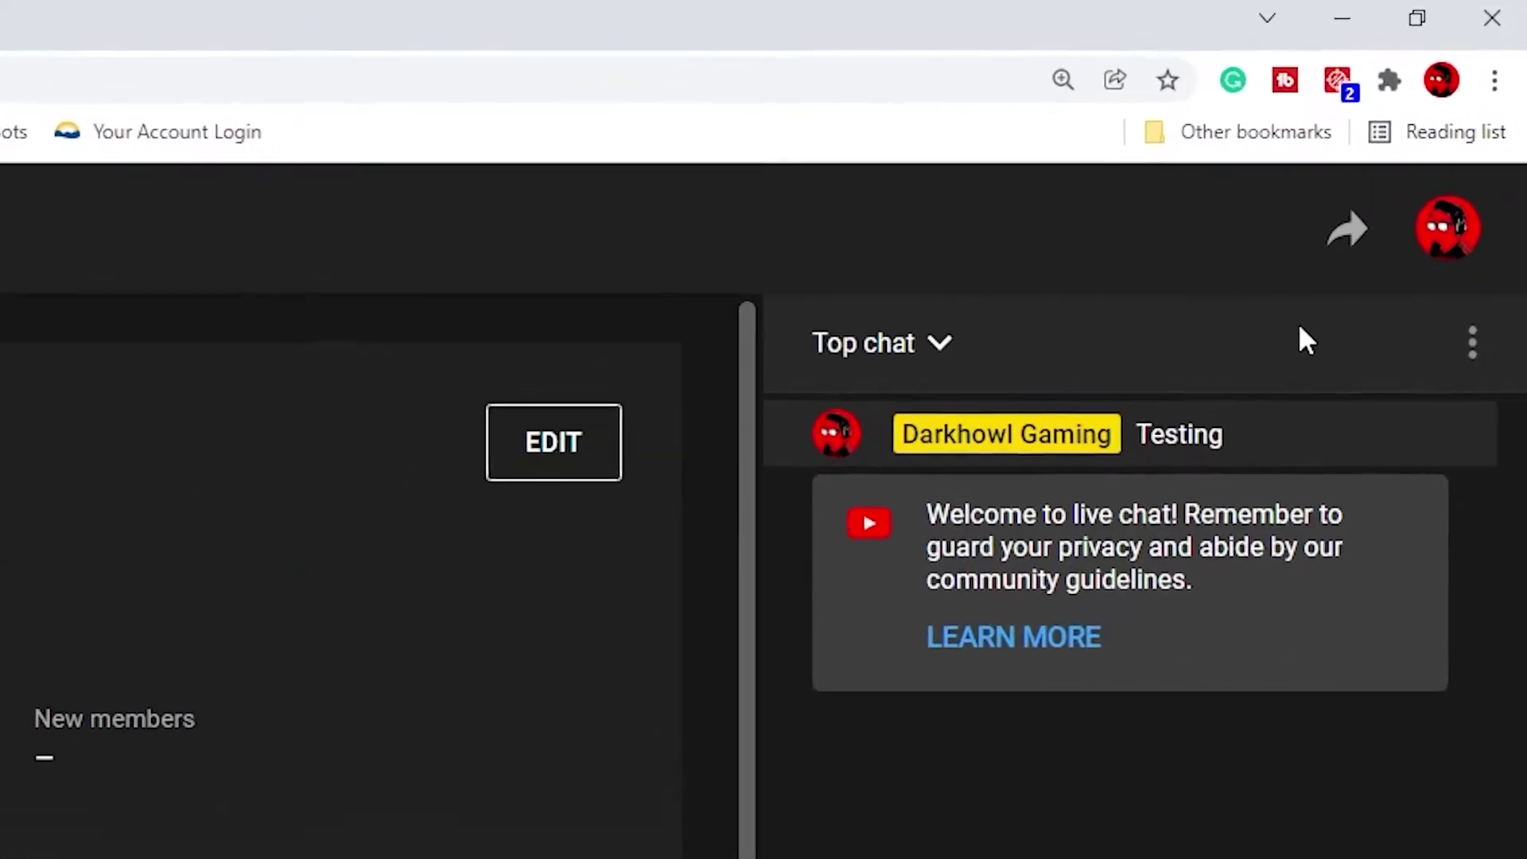
Pop out the live chat from its menu and copy the popout window's URL.
{"action": "left_click", "coordinate": [1459, 420]}
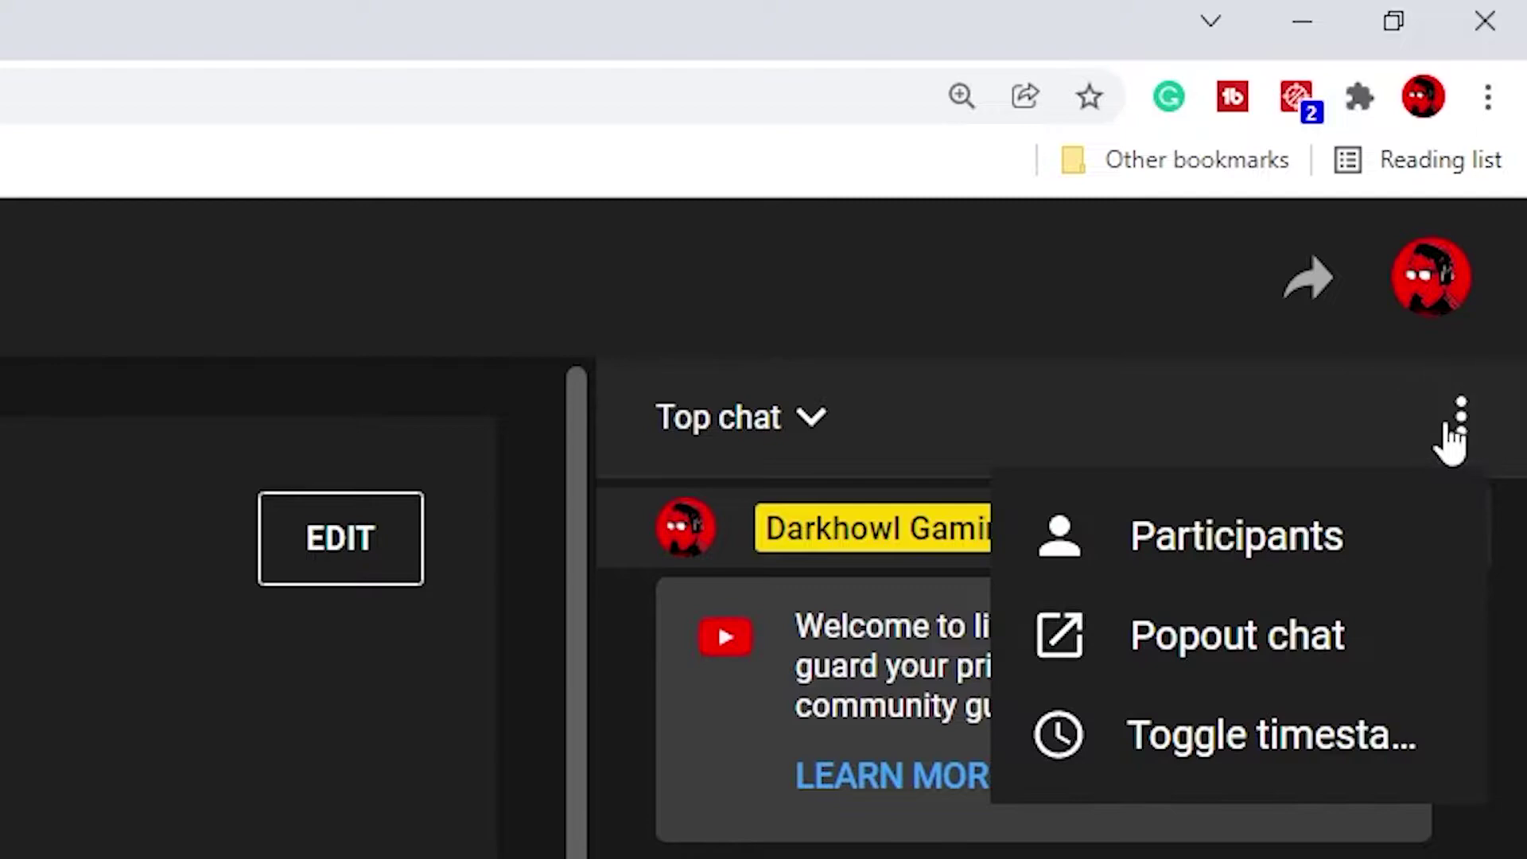
{"action": "left_click", "coordinate": [1166, 666]}
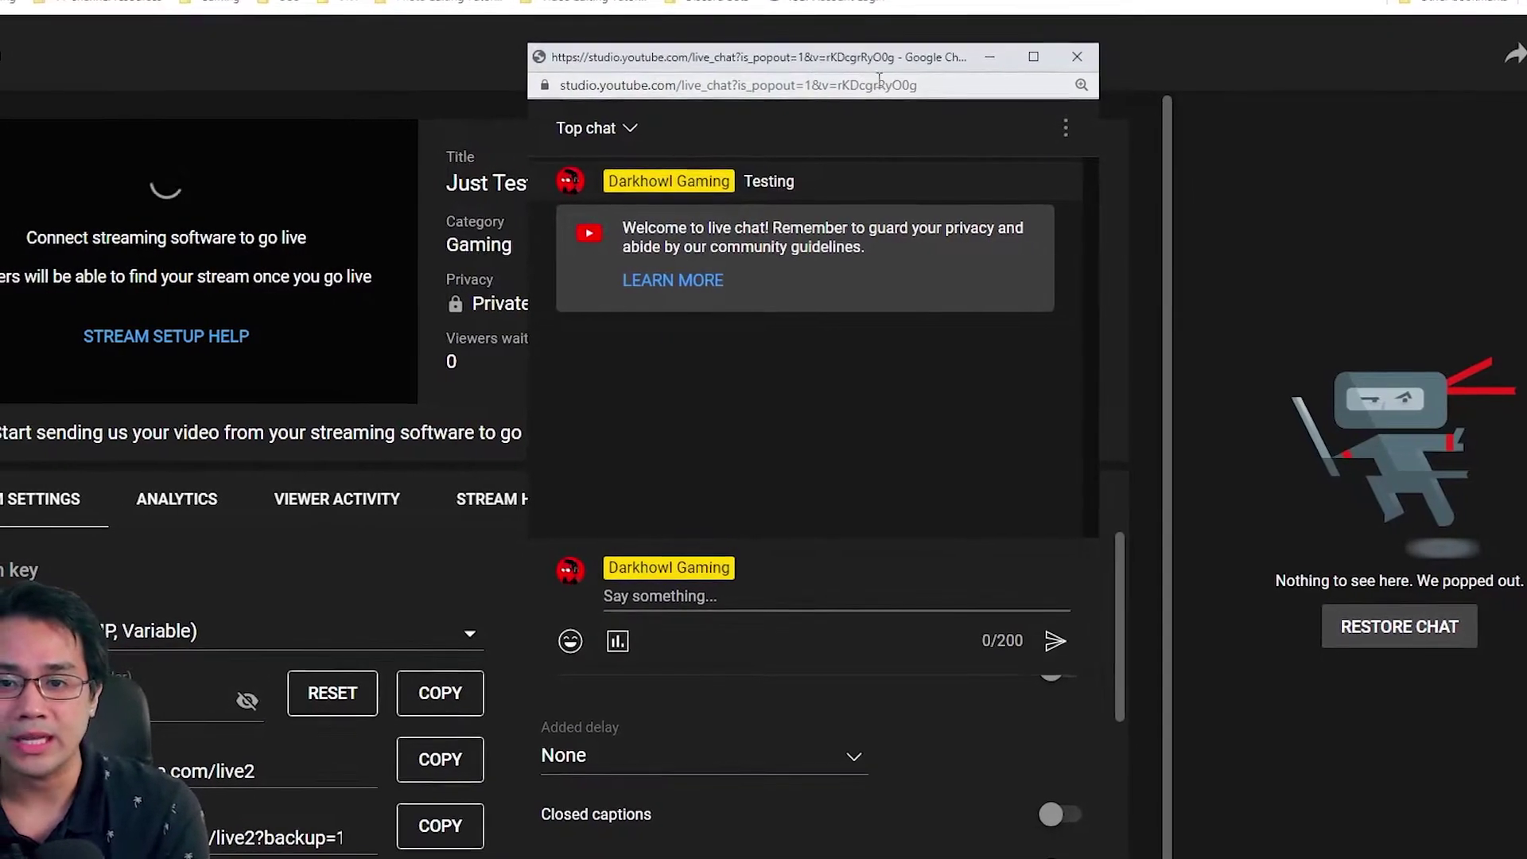
{"action": "left_click", "coordinate": [797, 83]}
{"action": "right_click", "coordinate": [824, 92]}
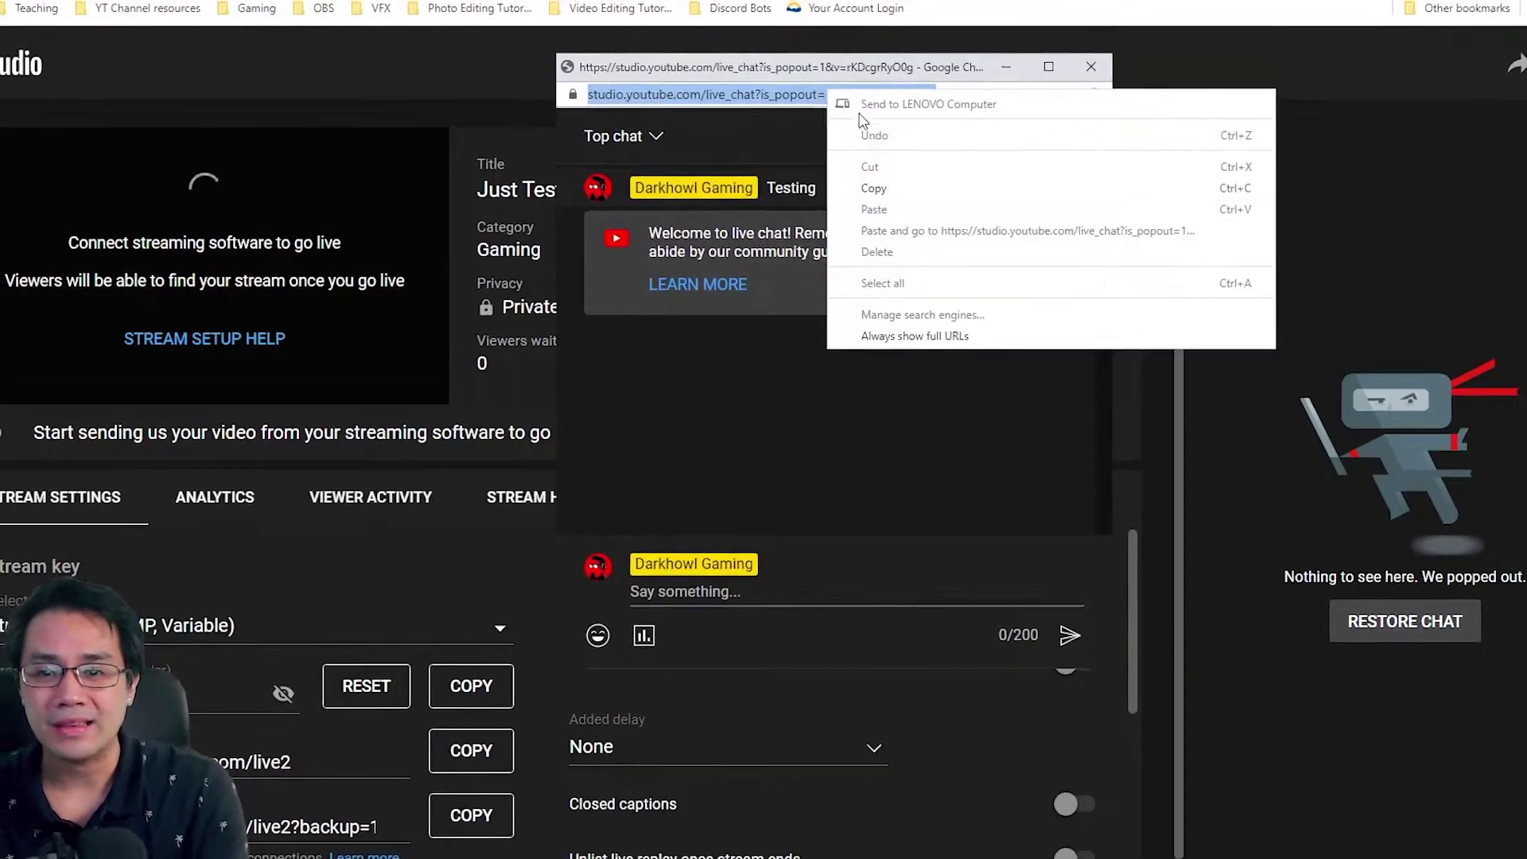
{"action": "left_click", "coordinate": [859, 174]}
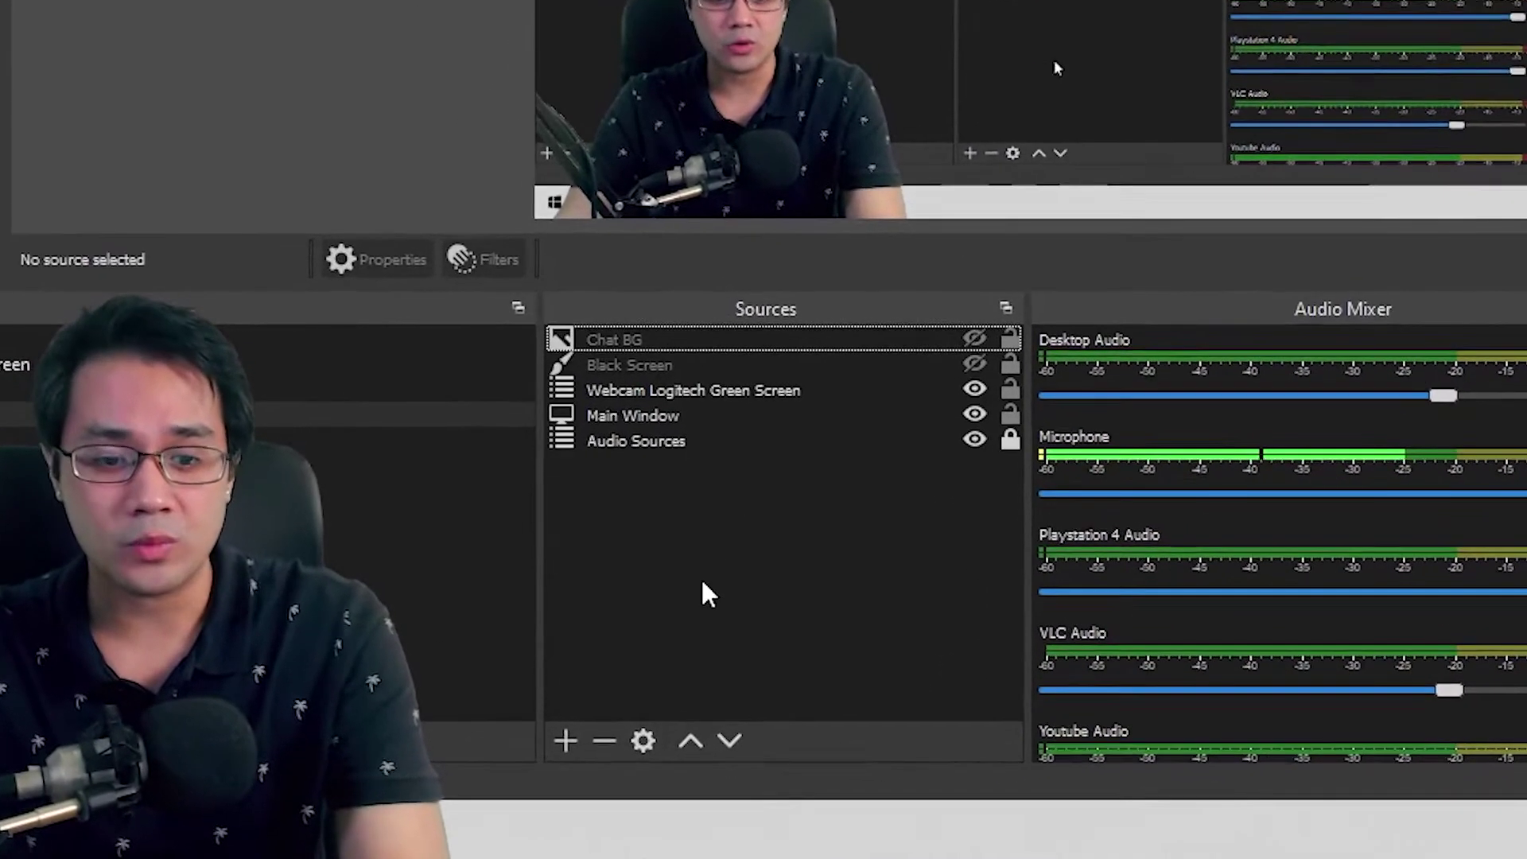
Open the Sources add menu listing source types such as Browser and Image.
{"action": "right_click", "coordinate": [710, 613]}
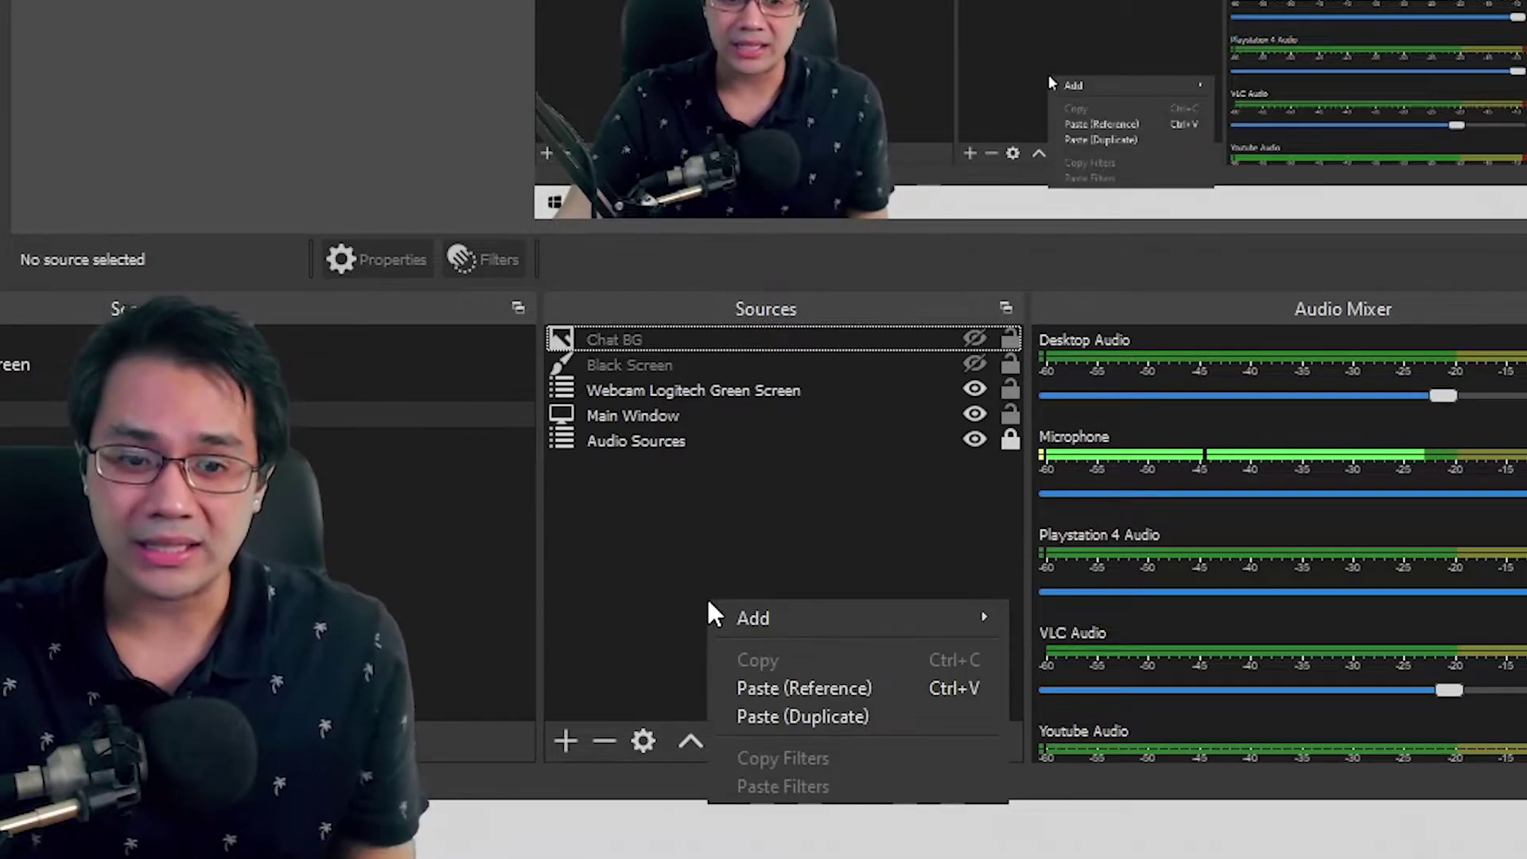
{"action": "mouse_move", "coordinate": [795, 619]}
{"action": "left_click", "coordinate": [637, 672]}
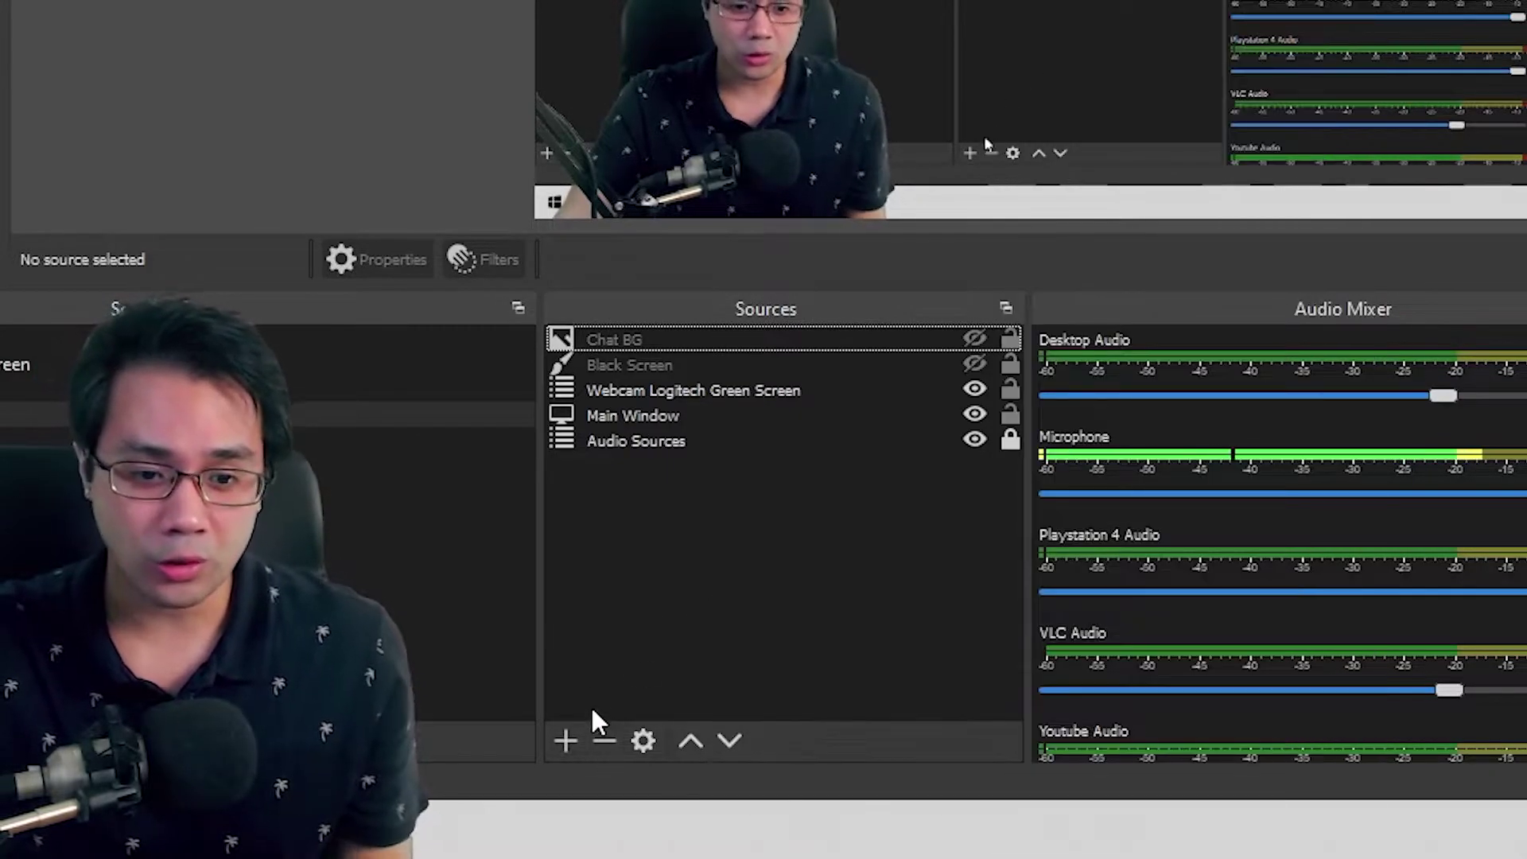
{"action": "left_click", "coordinate": [566, 741]}
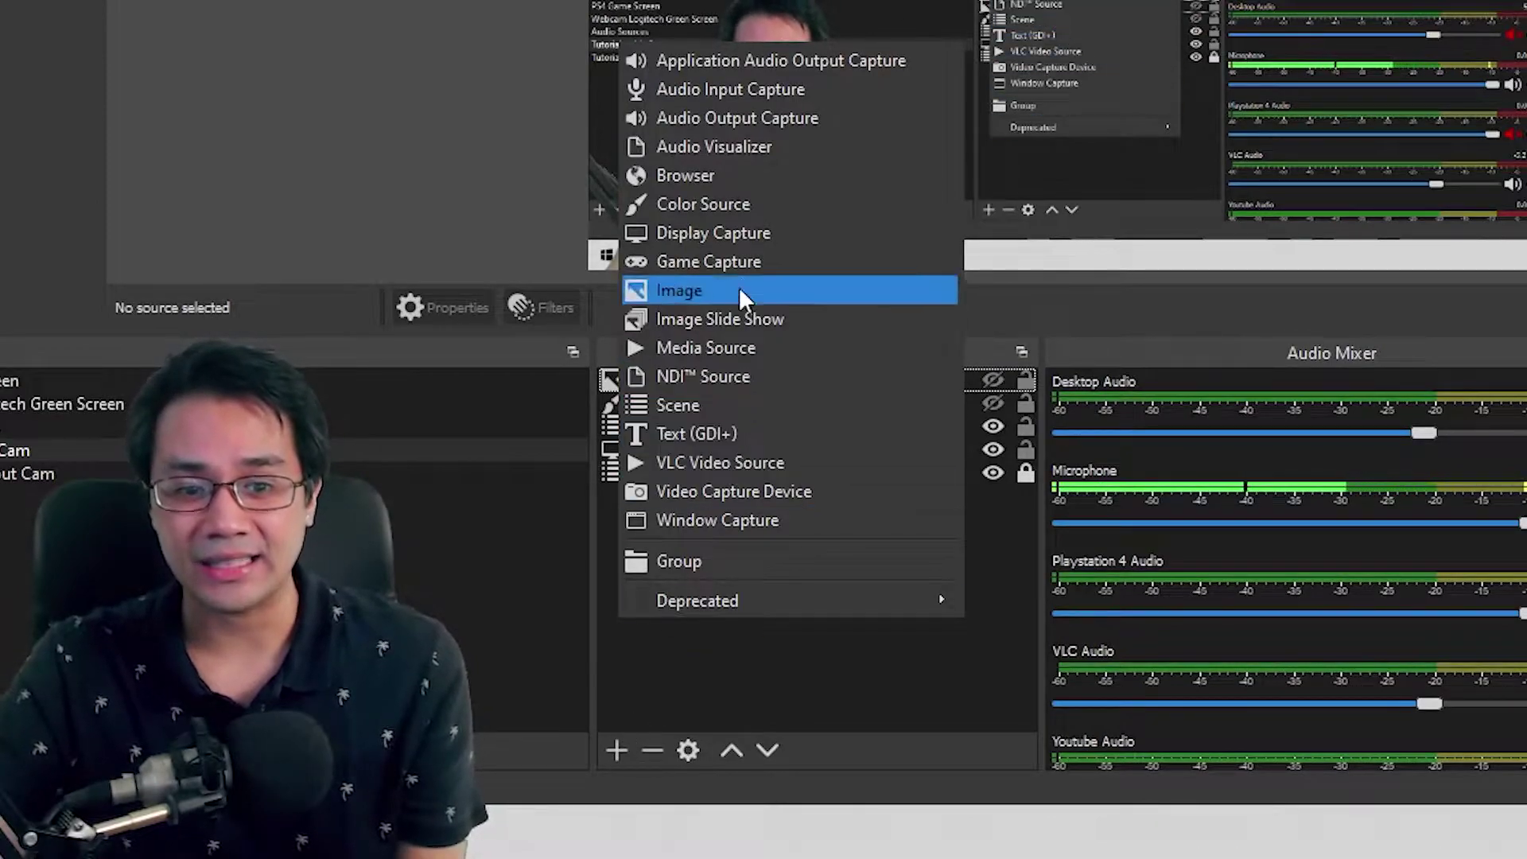
Add a Browser source named 'Youtube Chat' using the copied popout chat URL.
{"action": "left_click", "coordinate": [762, 174]}
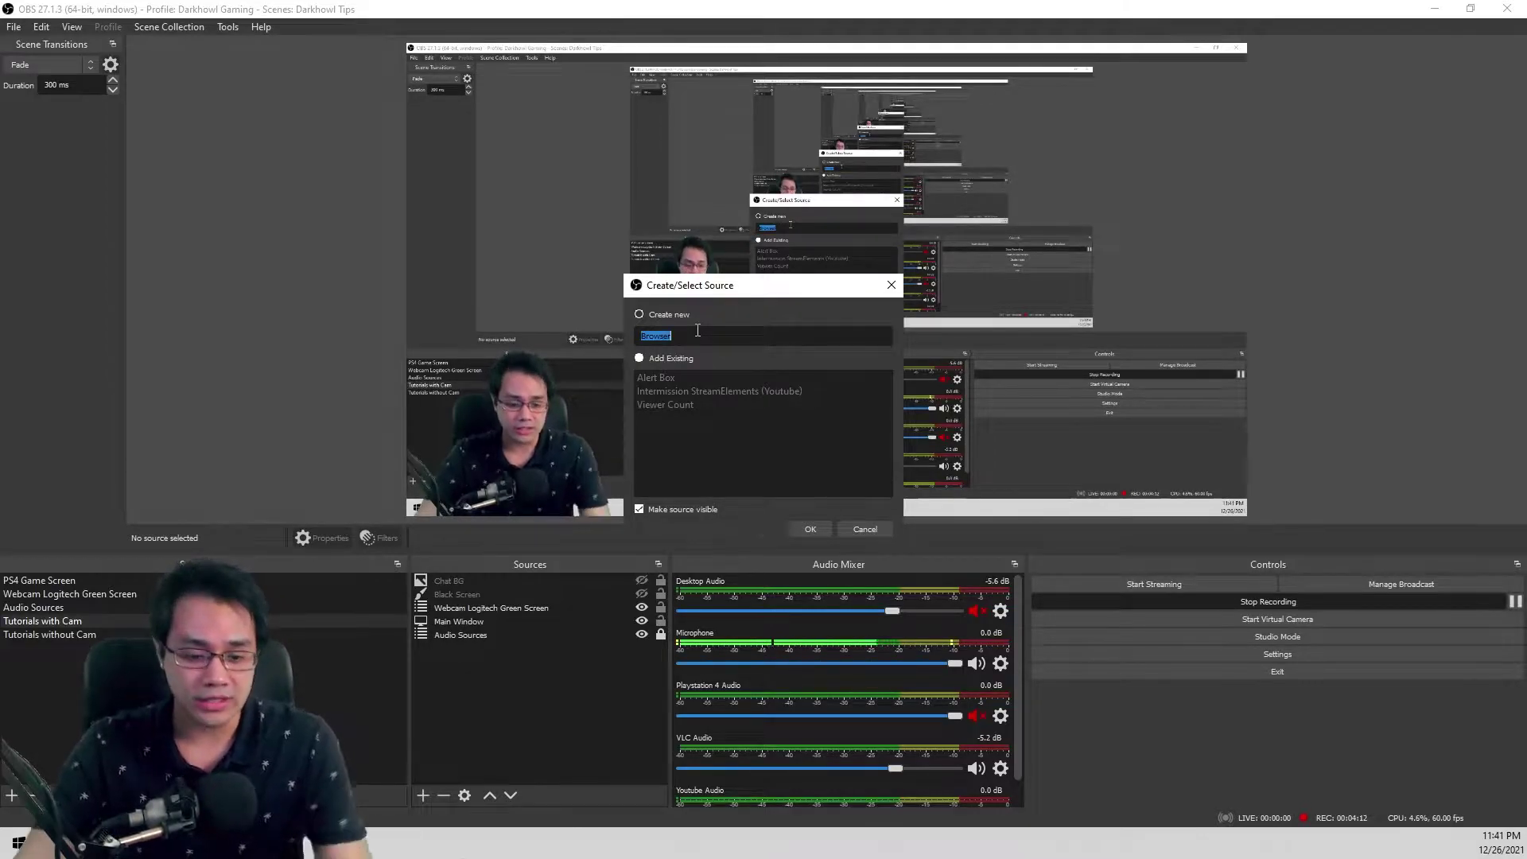
{"action": "type", "text": "Youtub"}
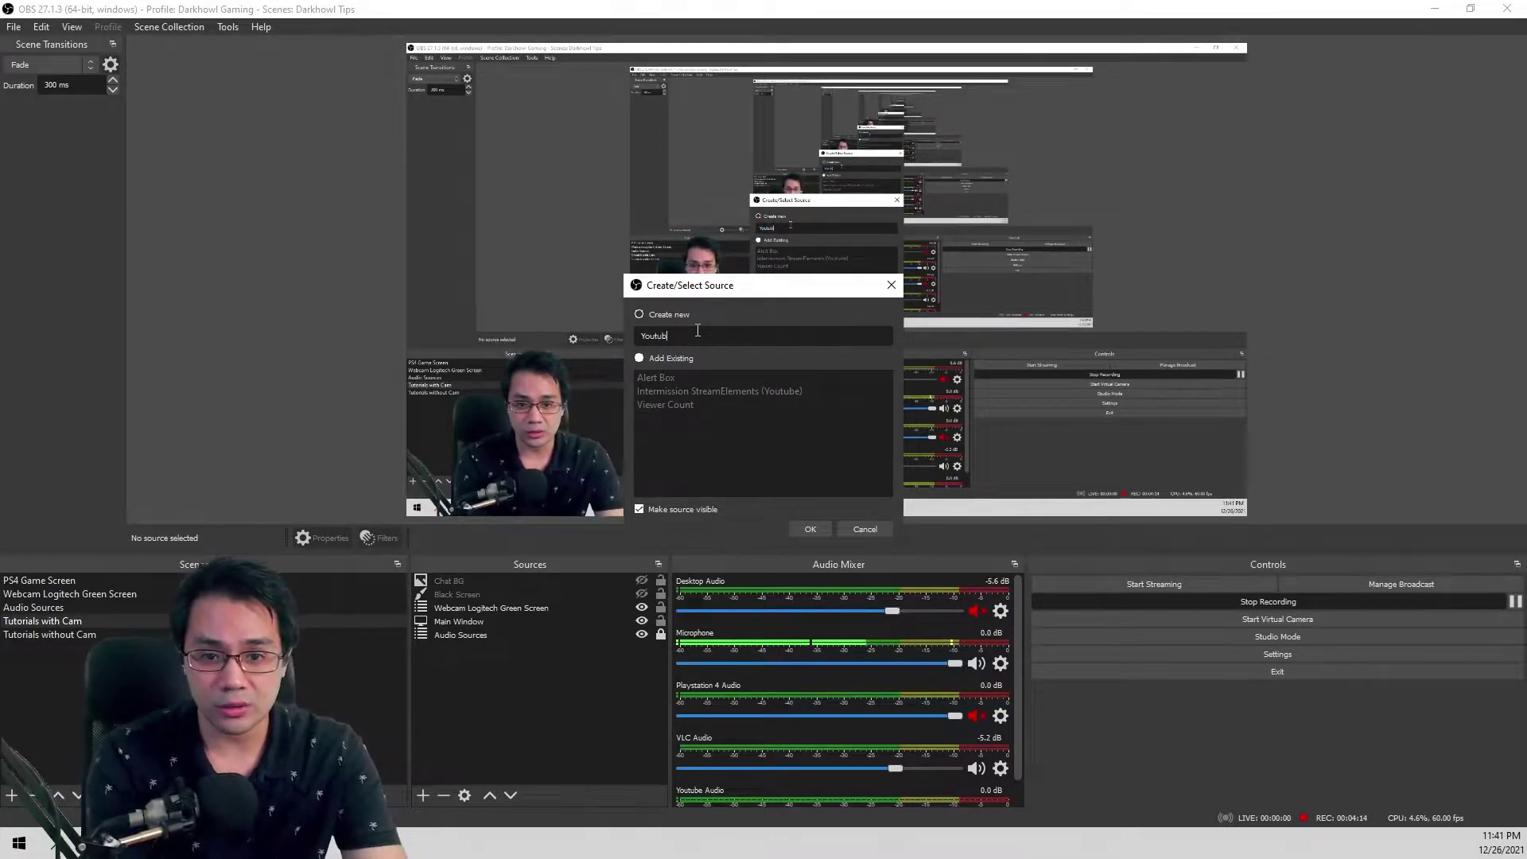
{"action": "type", "text": "e Chat"}
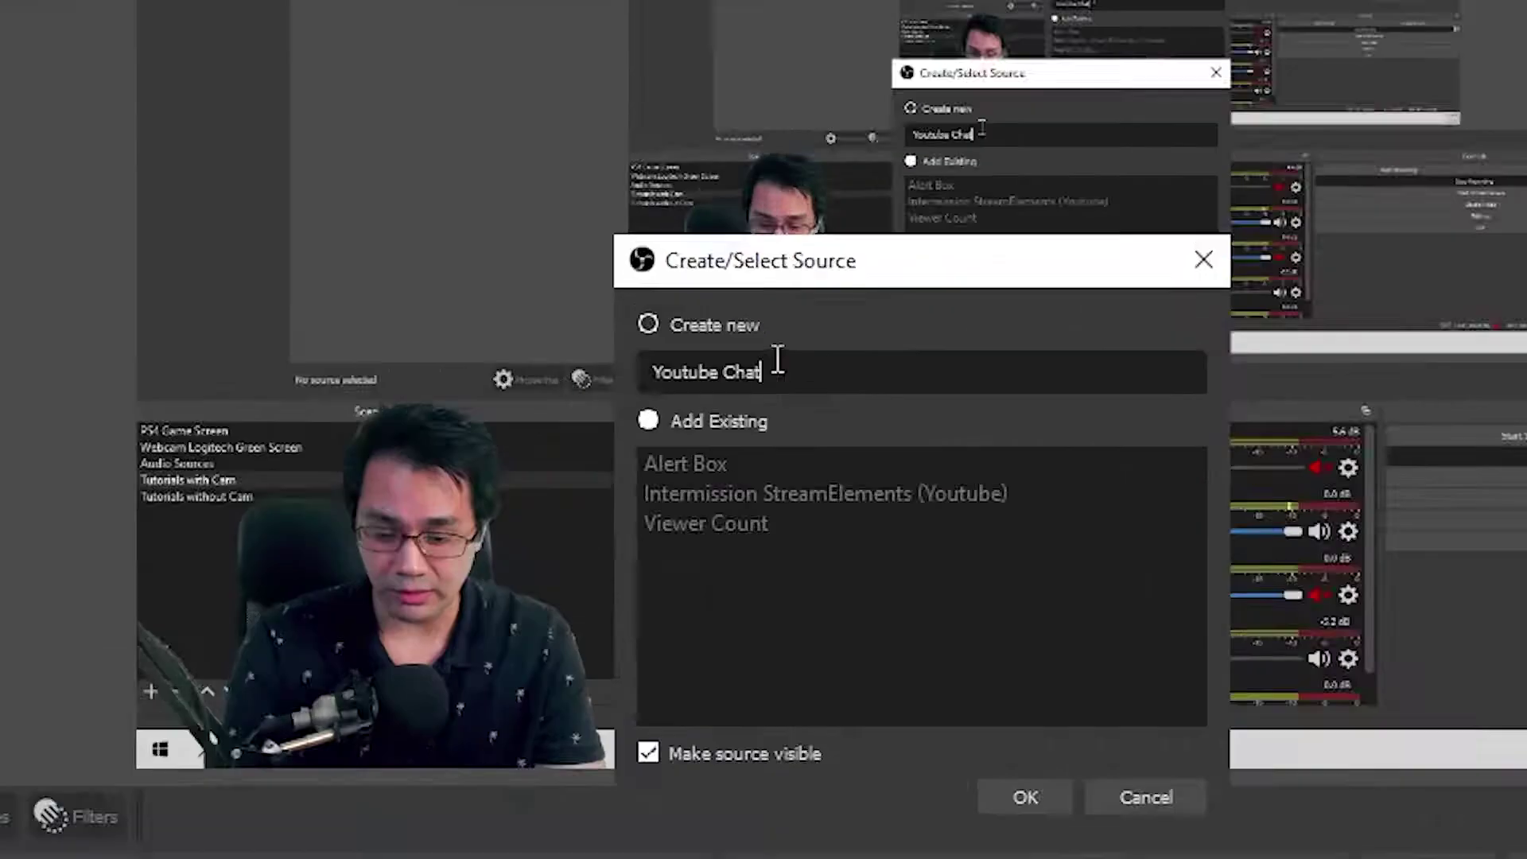
{"action": "key", "text": "Return"}
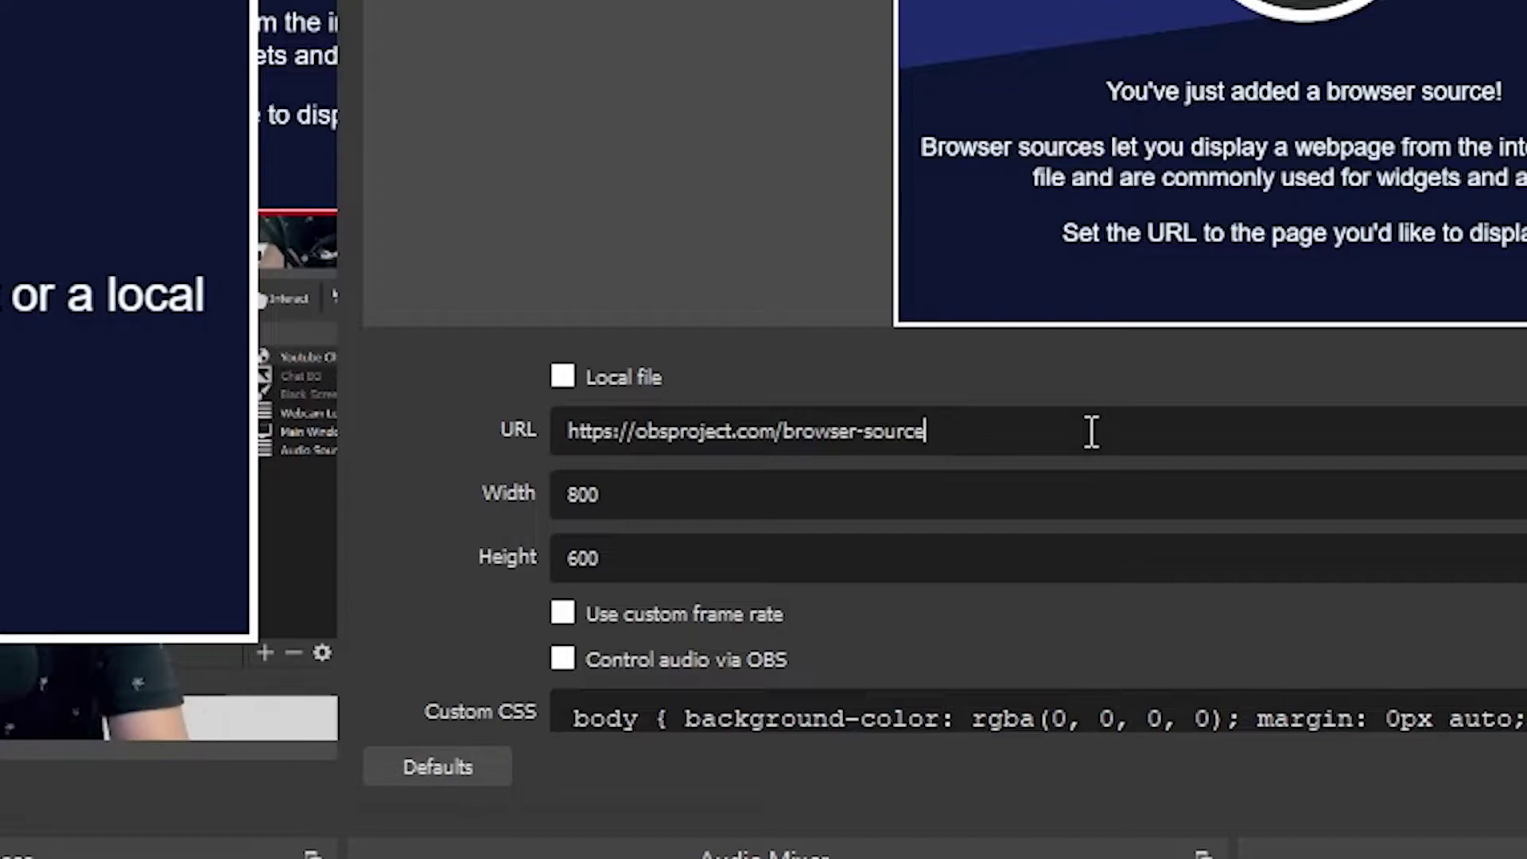
{"action": "left_click_drag", "start_coordinate": [1092, 432], "coordinate": [503, 398]}
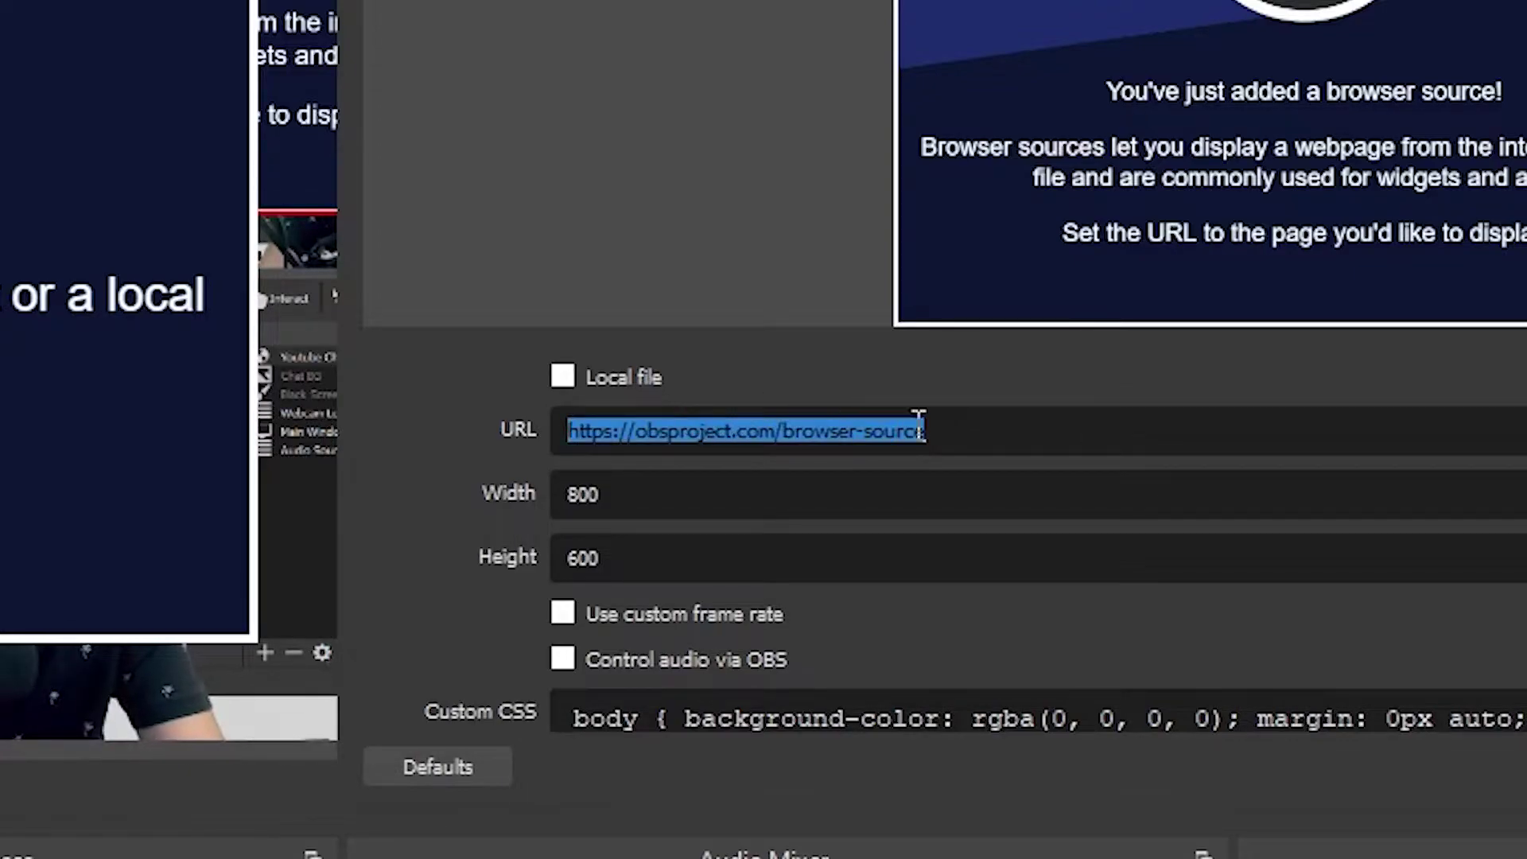
{"action": "type", "text": "https://studio.youtube.com/live_chat?is_popout=1&v=rKDcgrRyO0g"}
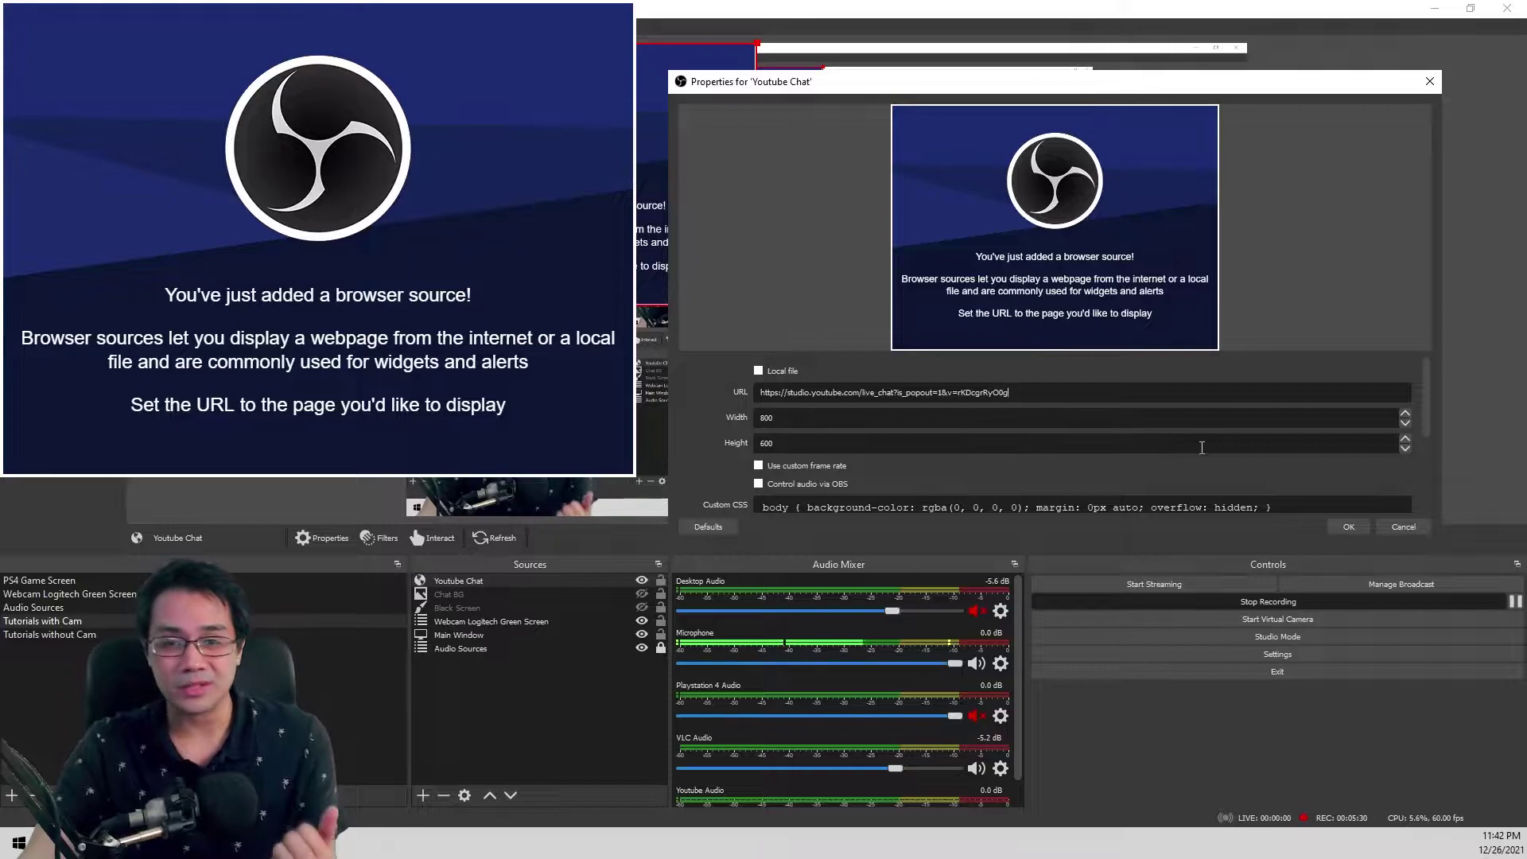
{"action": "left_click", "coordinate": [1349, 527]}
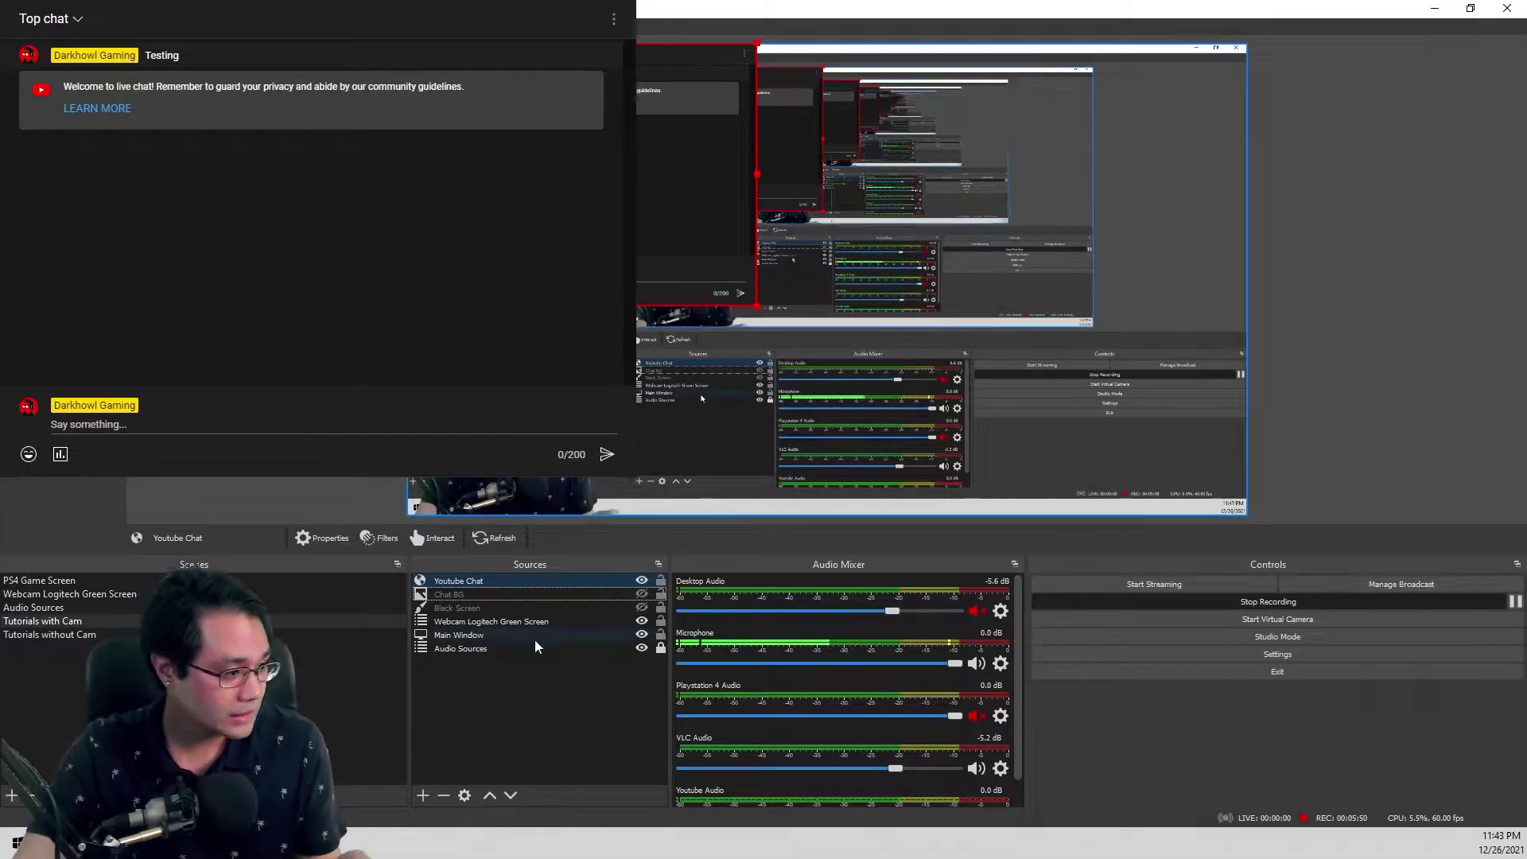
Make the Black Screen source visible in the Sources list.
{"action": "left_click", "coordinate": [641, 608]}
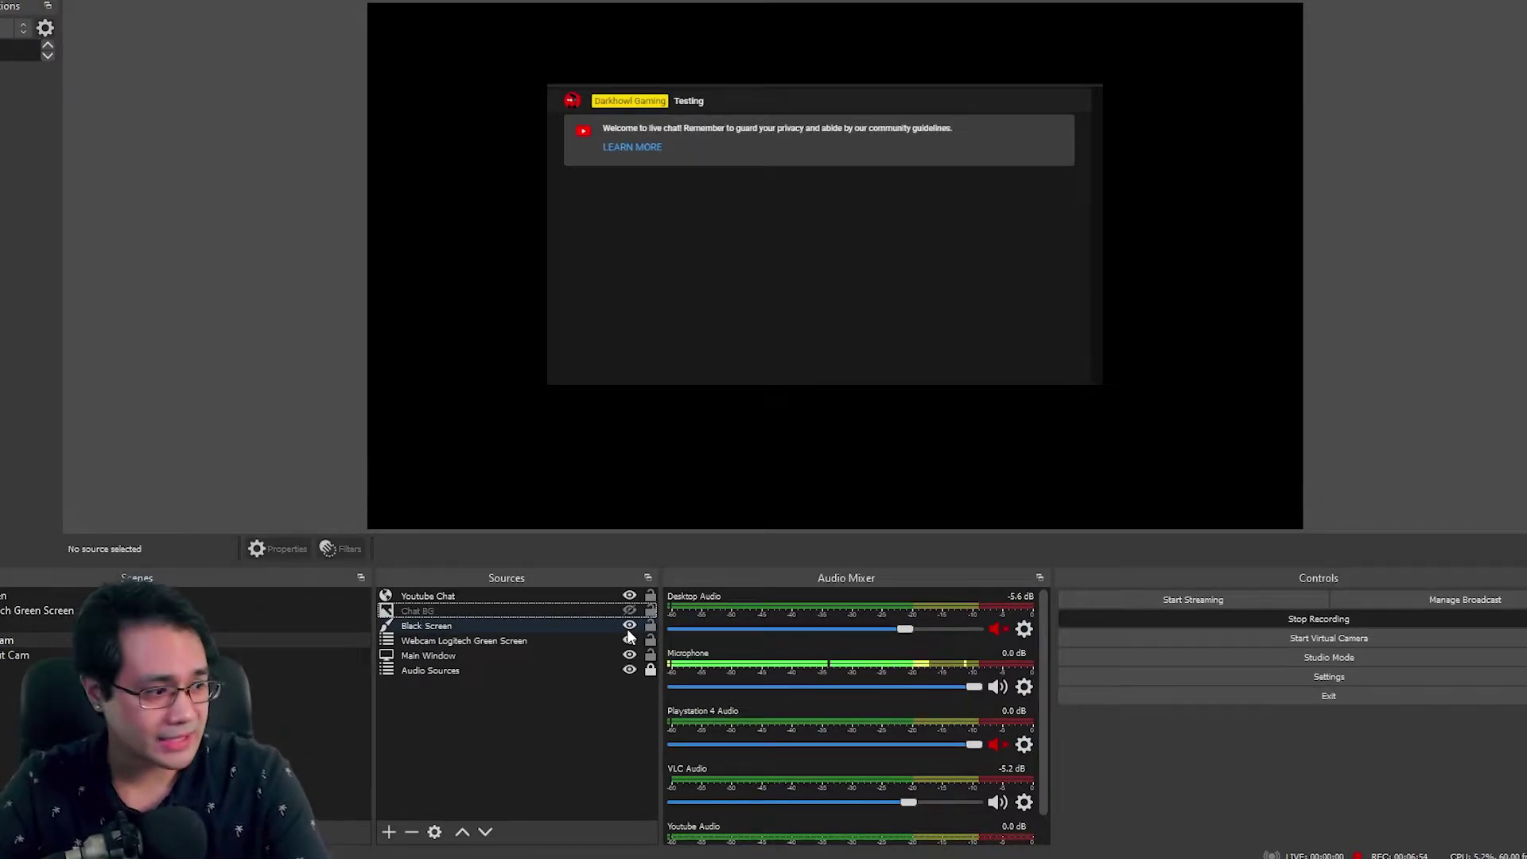
Hide Black Screen again and open the Filters window for the Youtube Chat source.
{"action": "left_click", "coordinate": [640, 610]}
{"action": "left_click", "coordinate": [544, 595]}
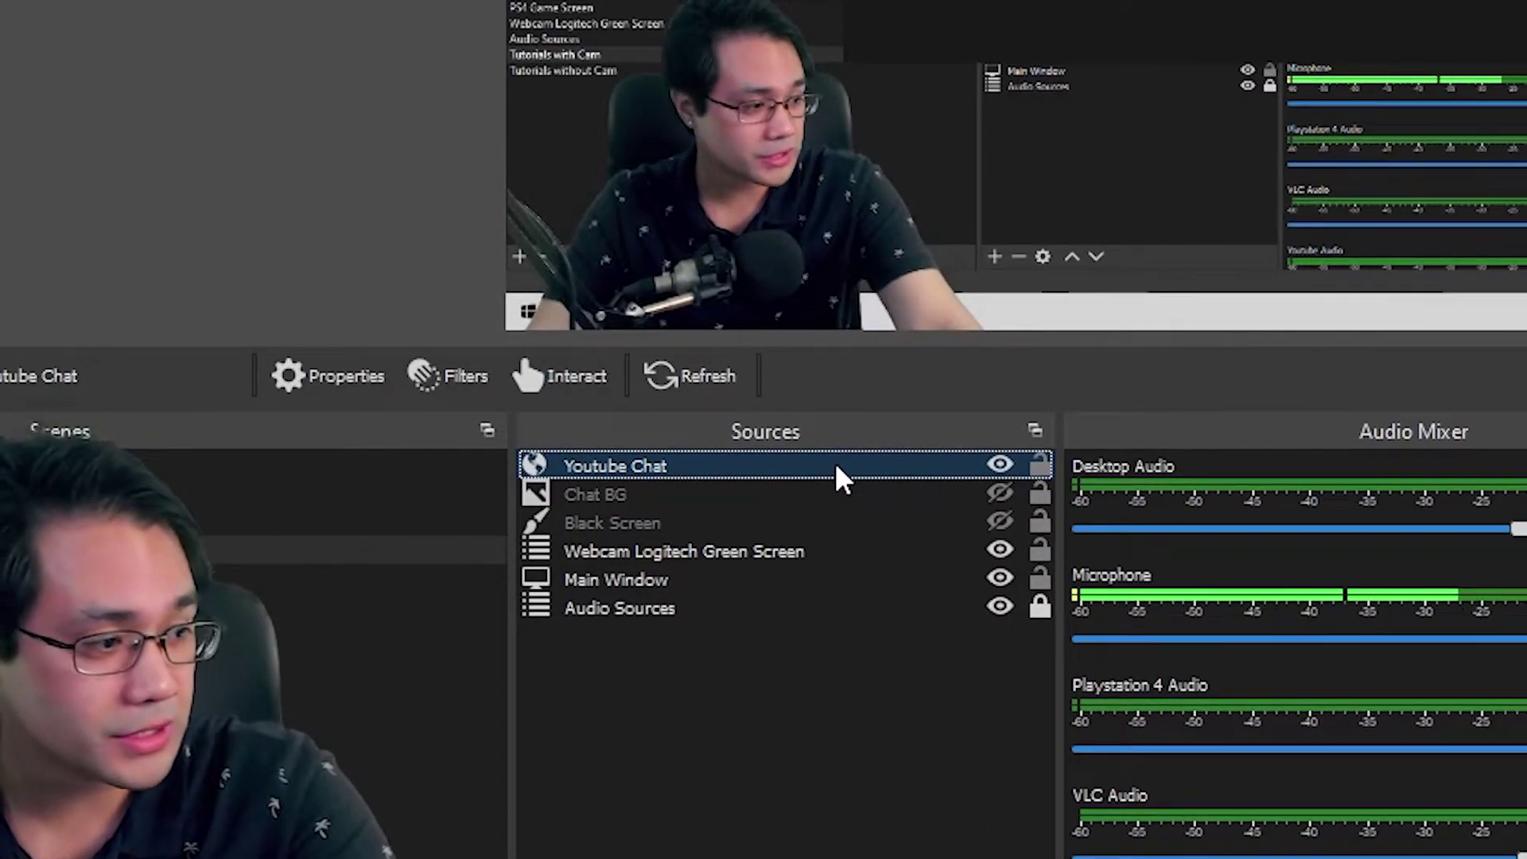
{"action": "right_click", "coordinate": [836, 469]}
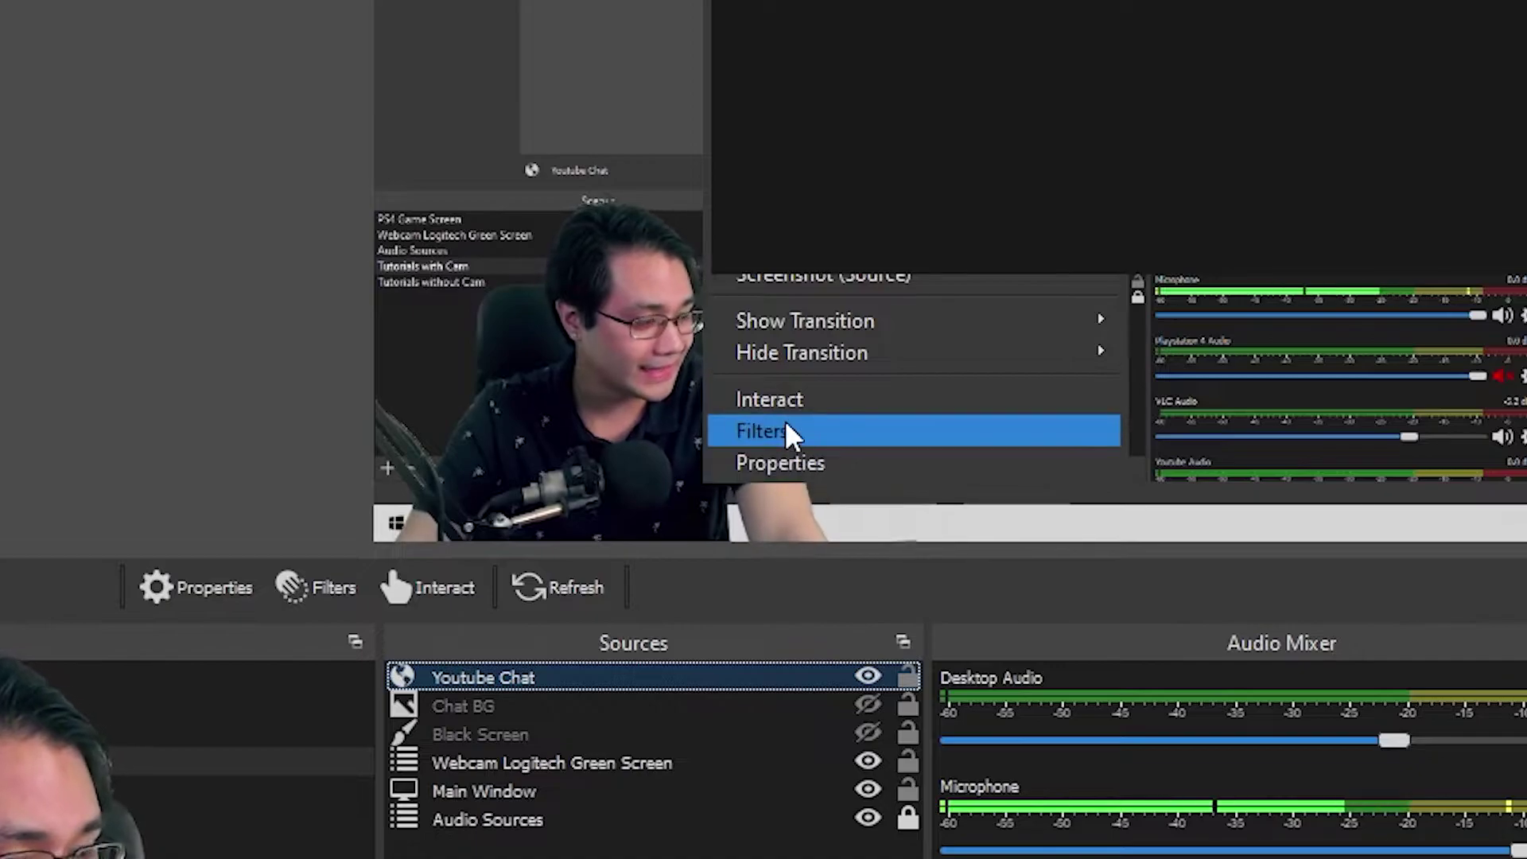
{"action": "left_click", "coordinate": [788, 423]}
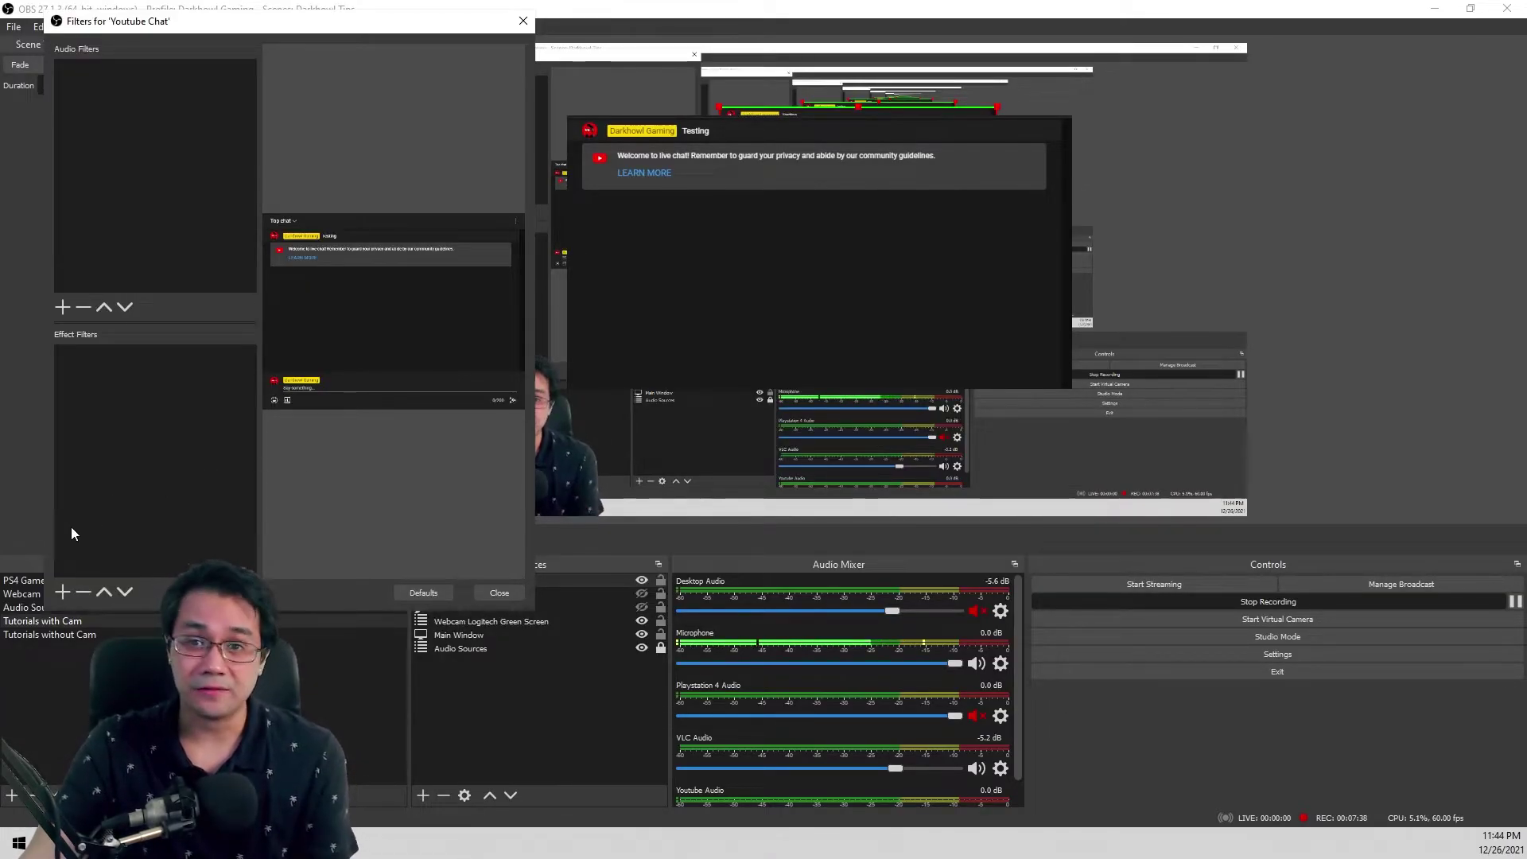
Add a Luma Key effect filter and raise its Luma Min to 0.0211.
{"action": "left_click", "coordinate": [62, 593]}
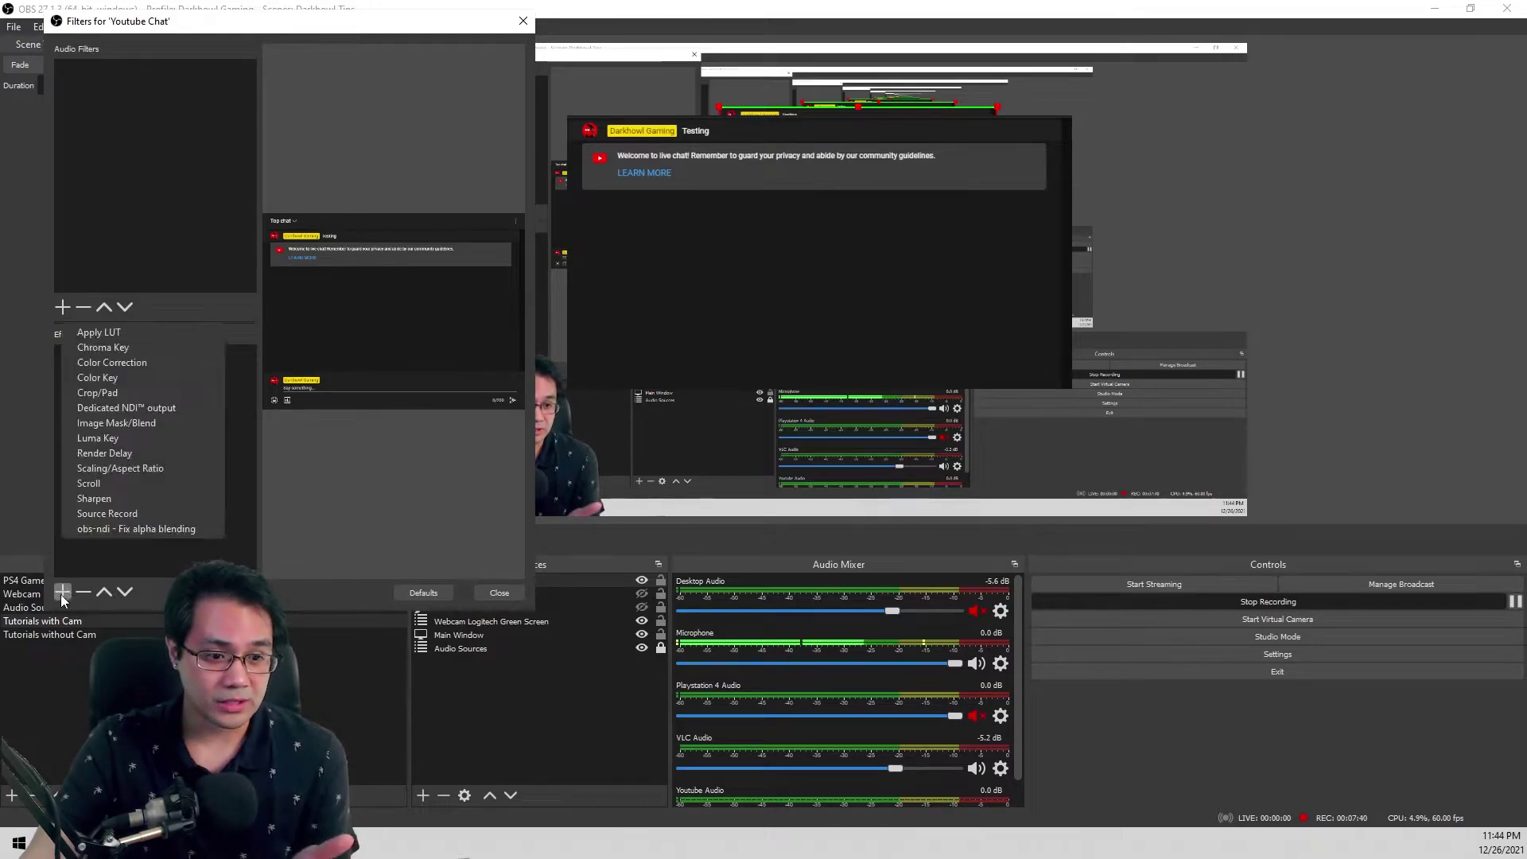
{"action": "left_click", "coordinate": [113, 438]}
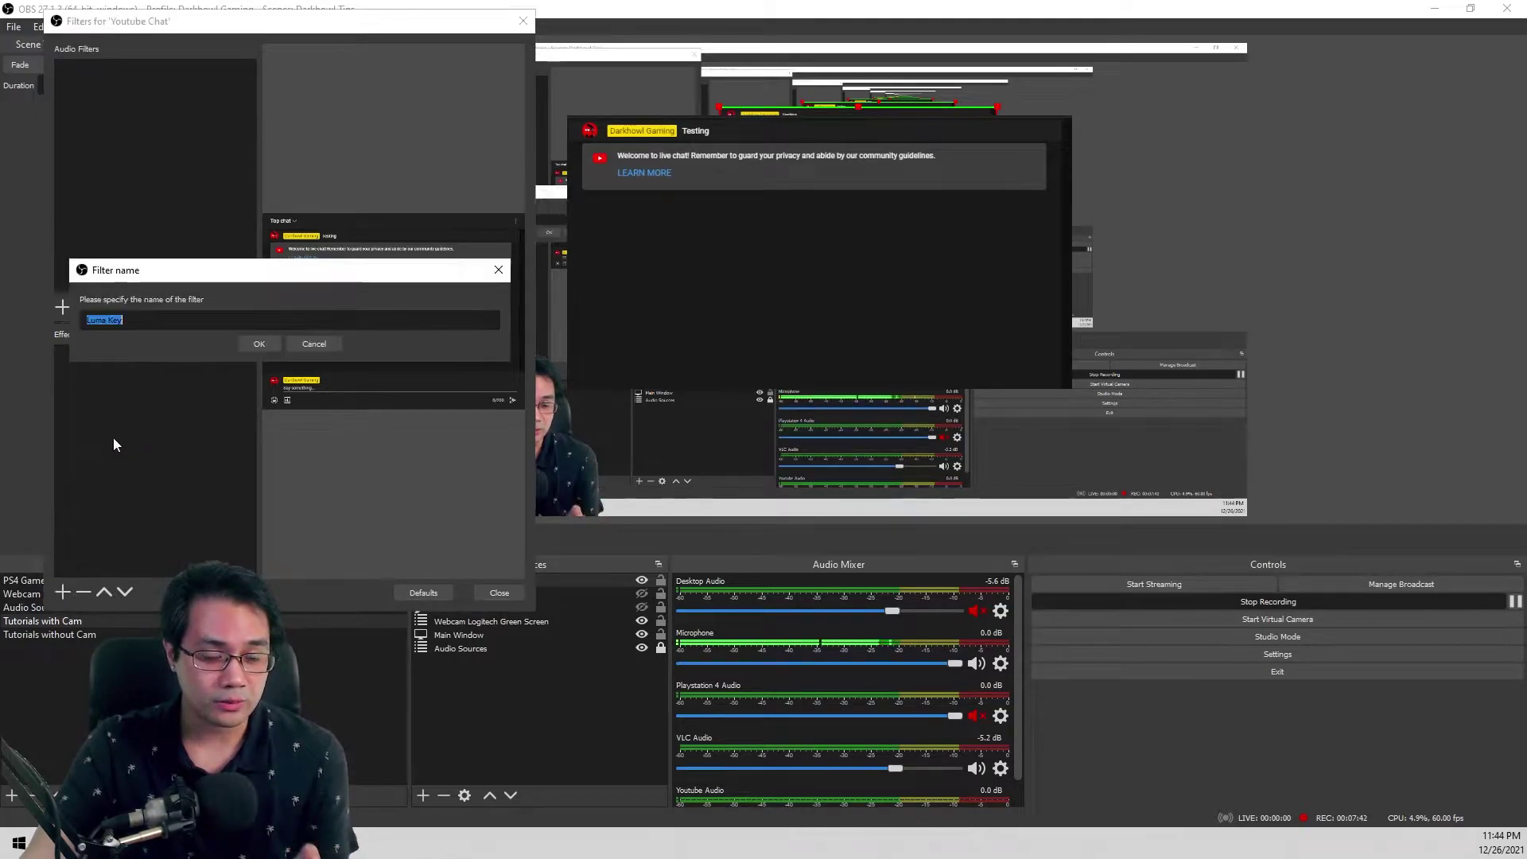
{"action": "left_click", "coordinate": [259, 347]}
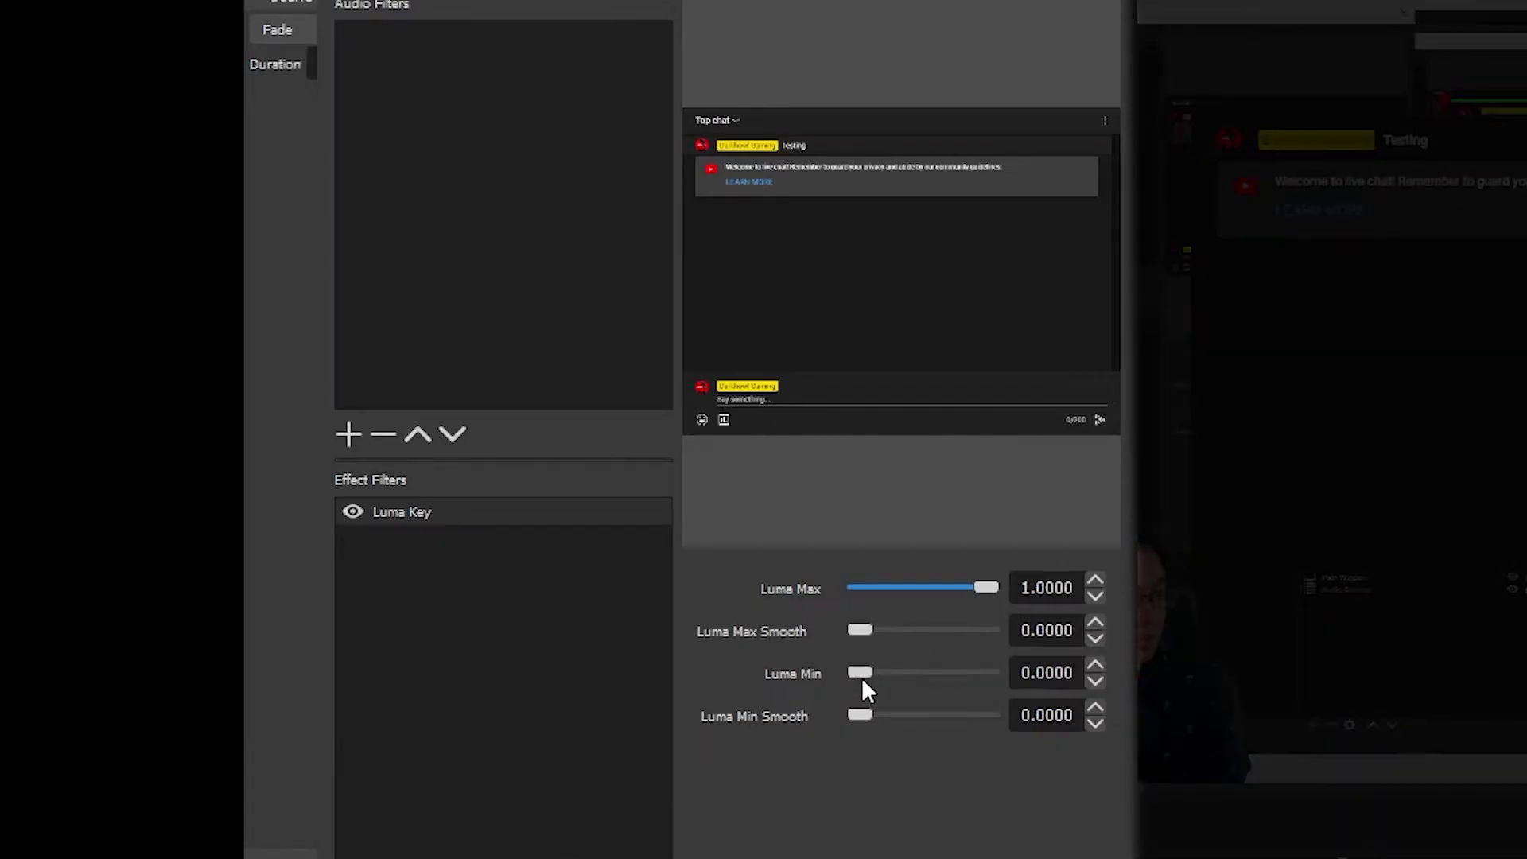
{"action": "left_click", "coordinate": [369, 450]}
{"action": "left_click_drag", "start_coordinate": [861, 677], "coordinate": [863, 678]}
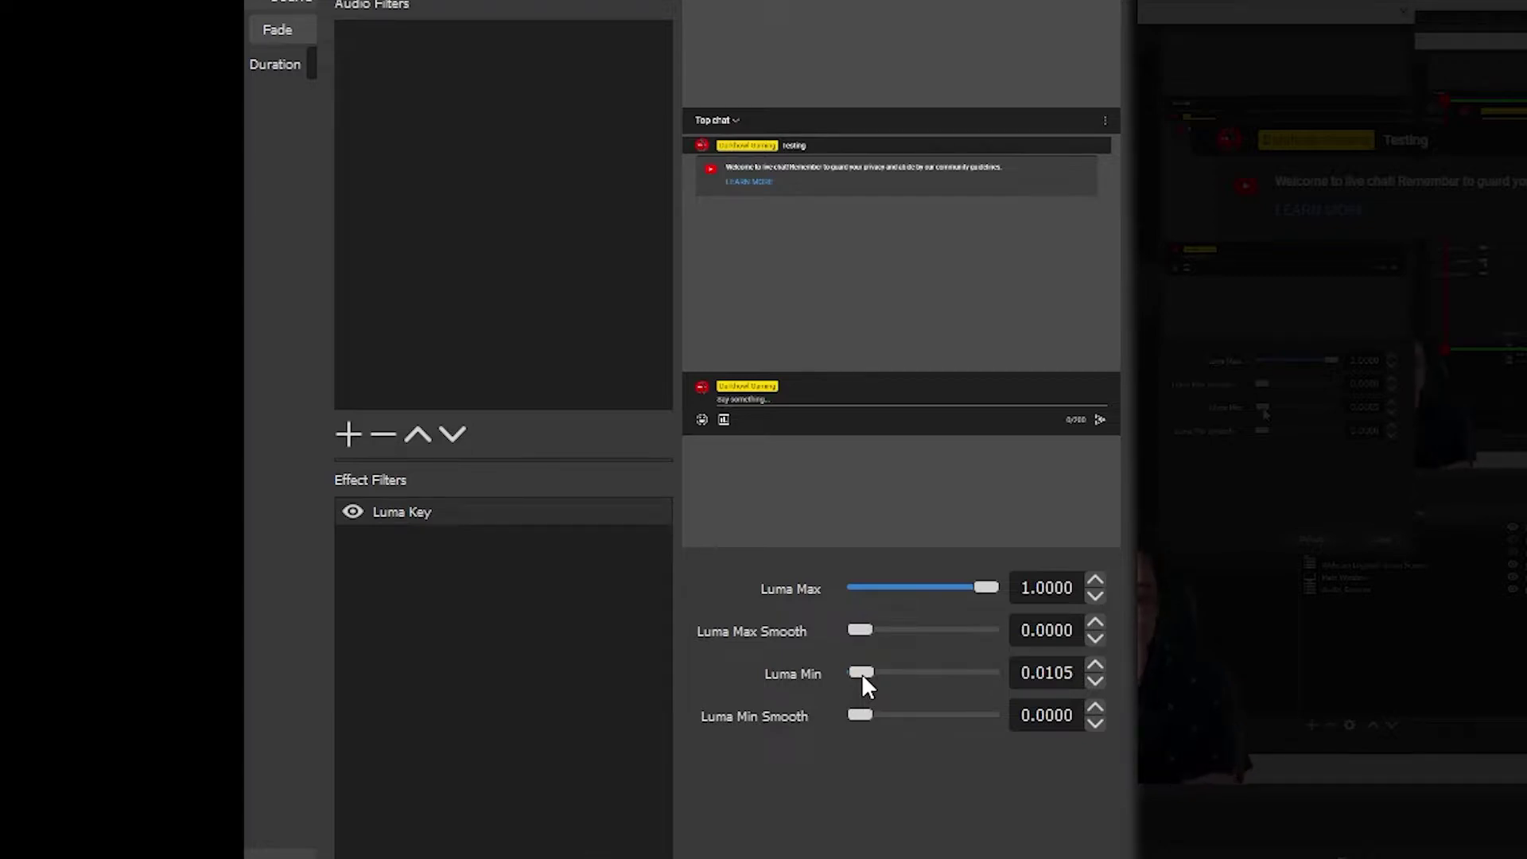
{"action": "left_click_drag", "start_coordinate": [861, 673], "coordinate": [862, 673]}
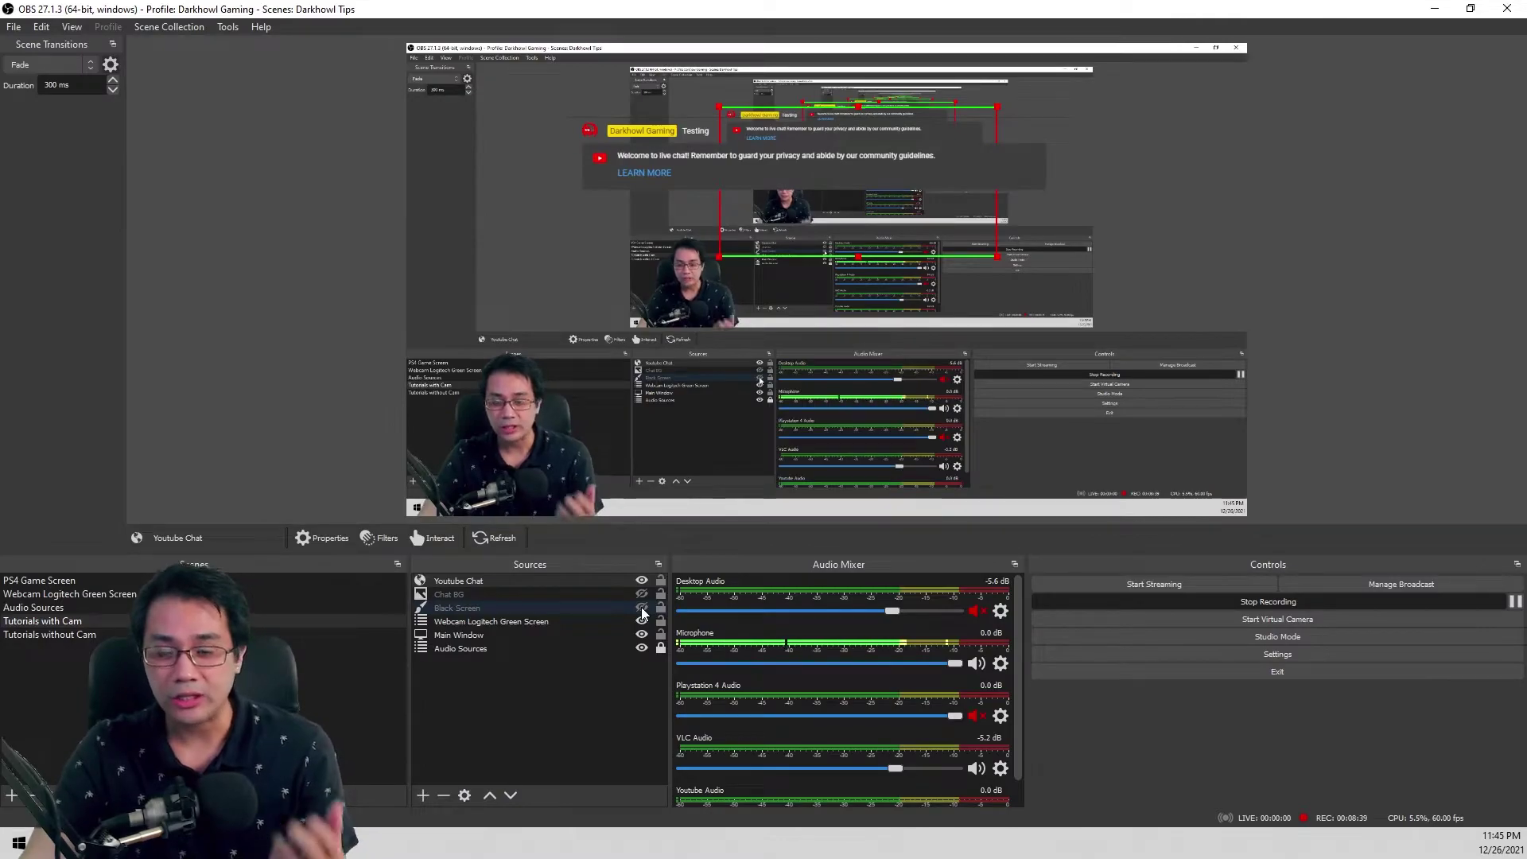
Show the Black Screen and Chat BG sources, then select Youtube Chat to reposition it.
{"action": "left_click", "coordinate": [642, 608]}
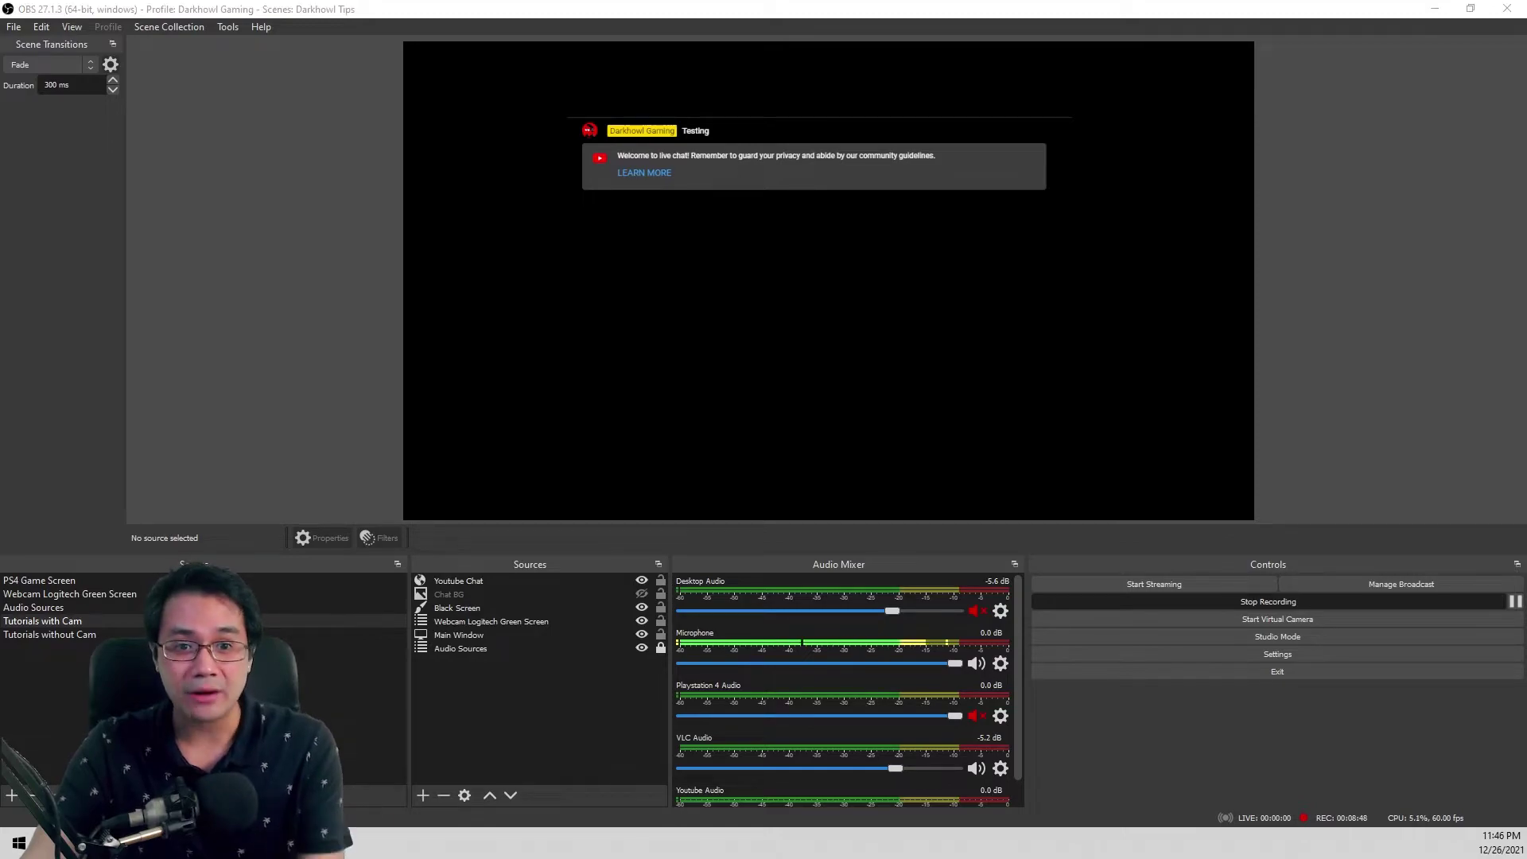
{"action": "left_click", "coordinate": [641, 594]}
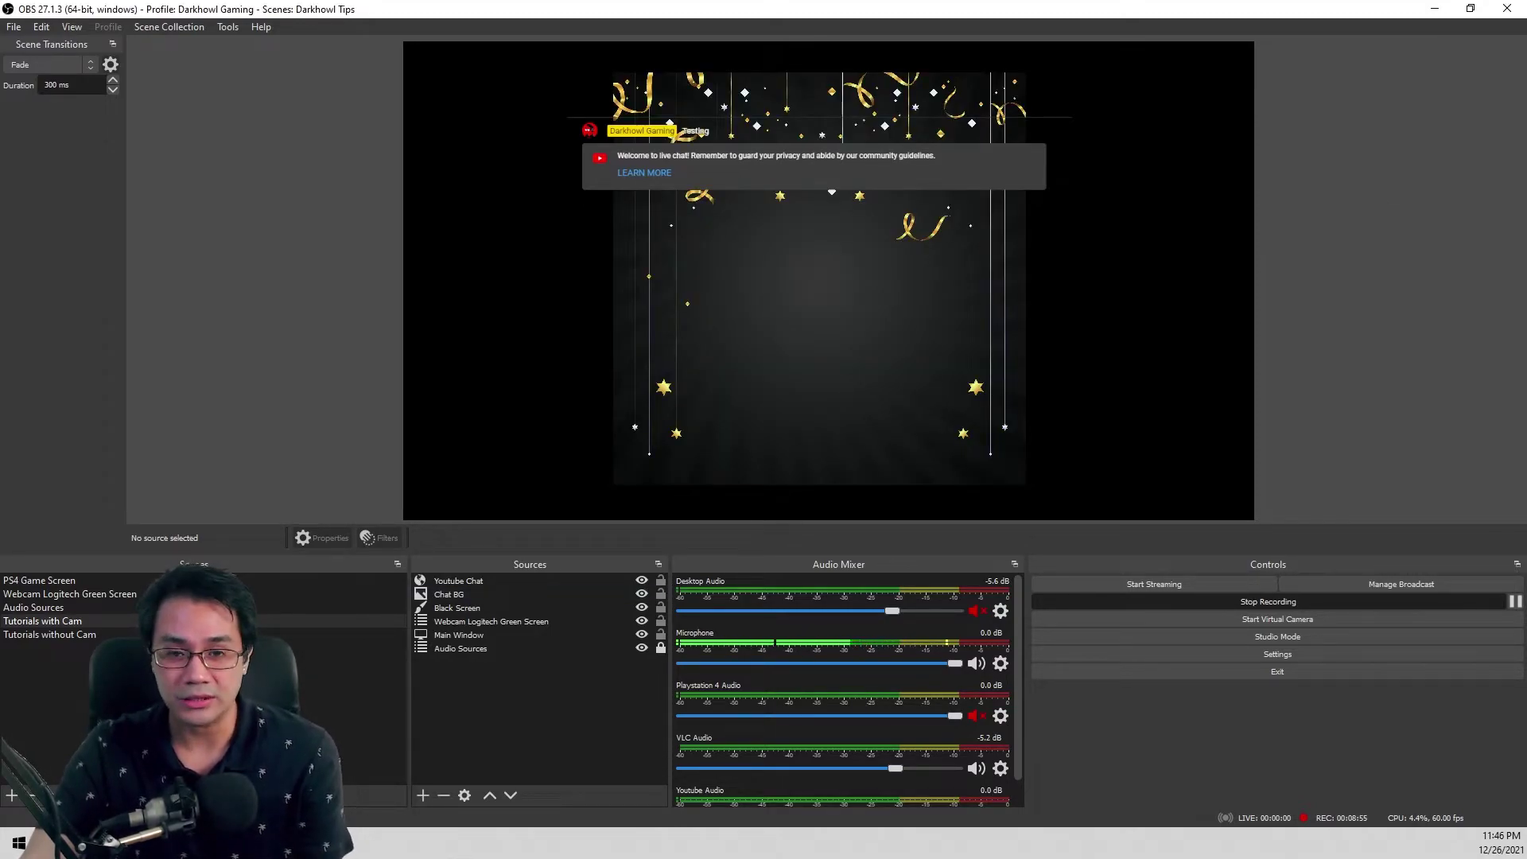
{"action": "left_click", "coordinate": [459, 580]}
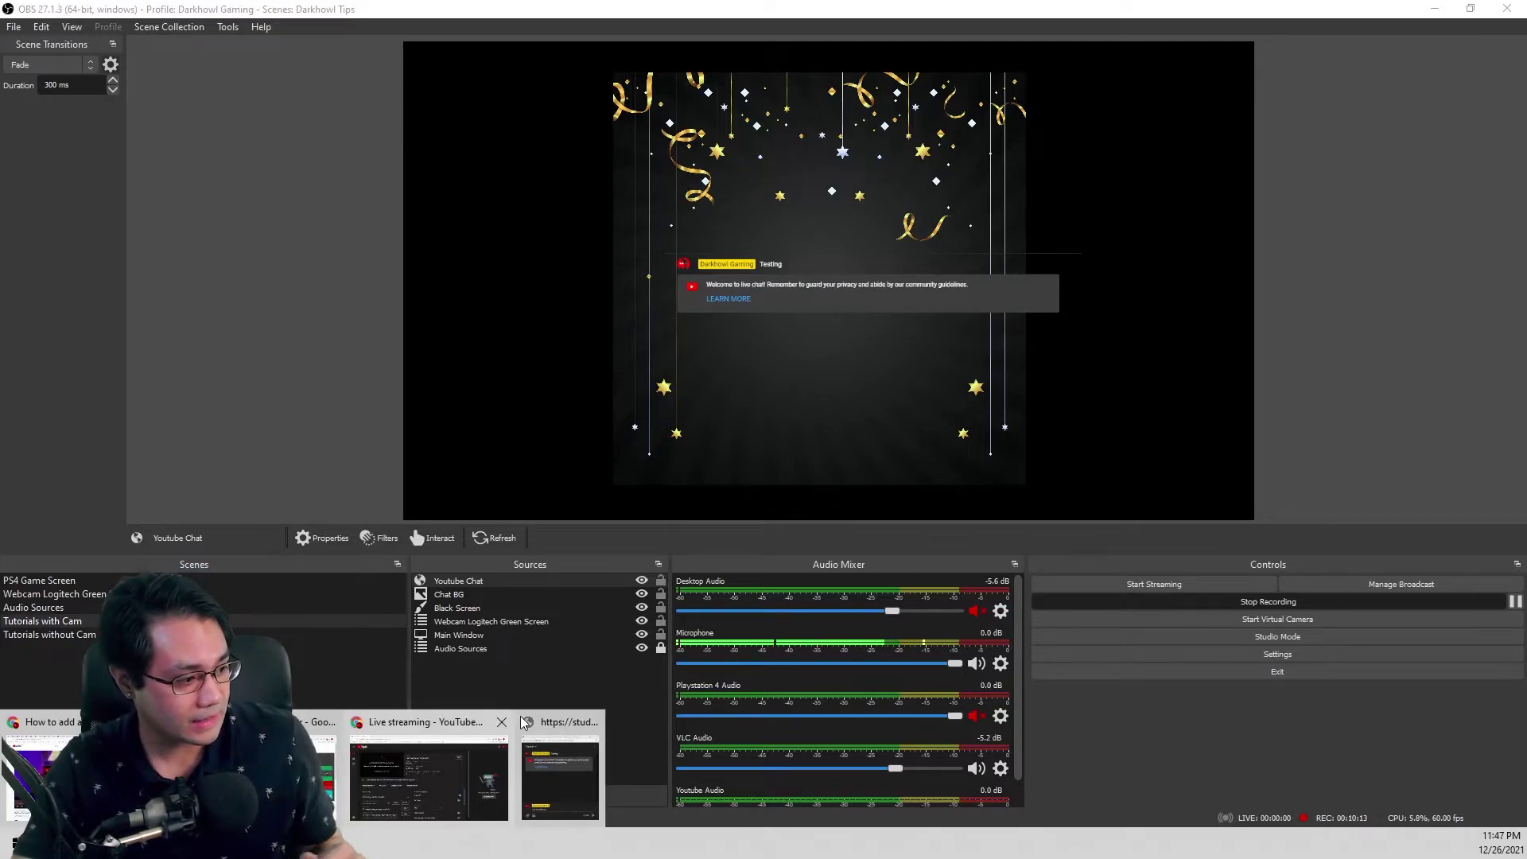
Bring the YouTube live chat popout window to the front.
{"action": "left_click", "coordinate": [526, 722]}
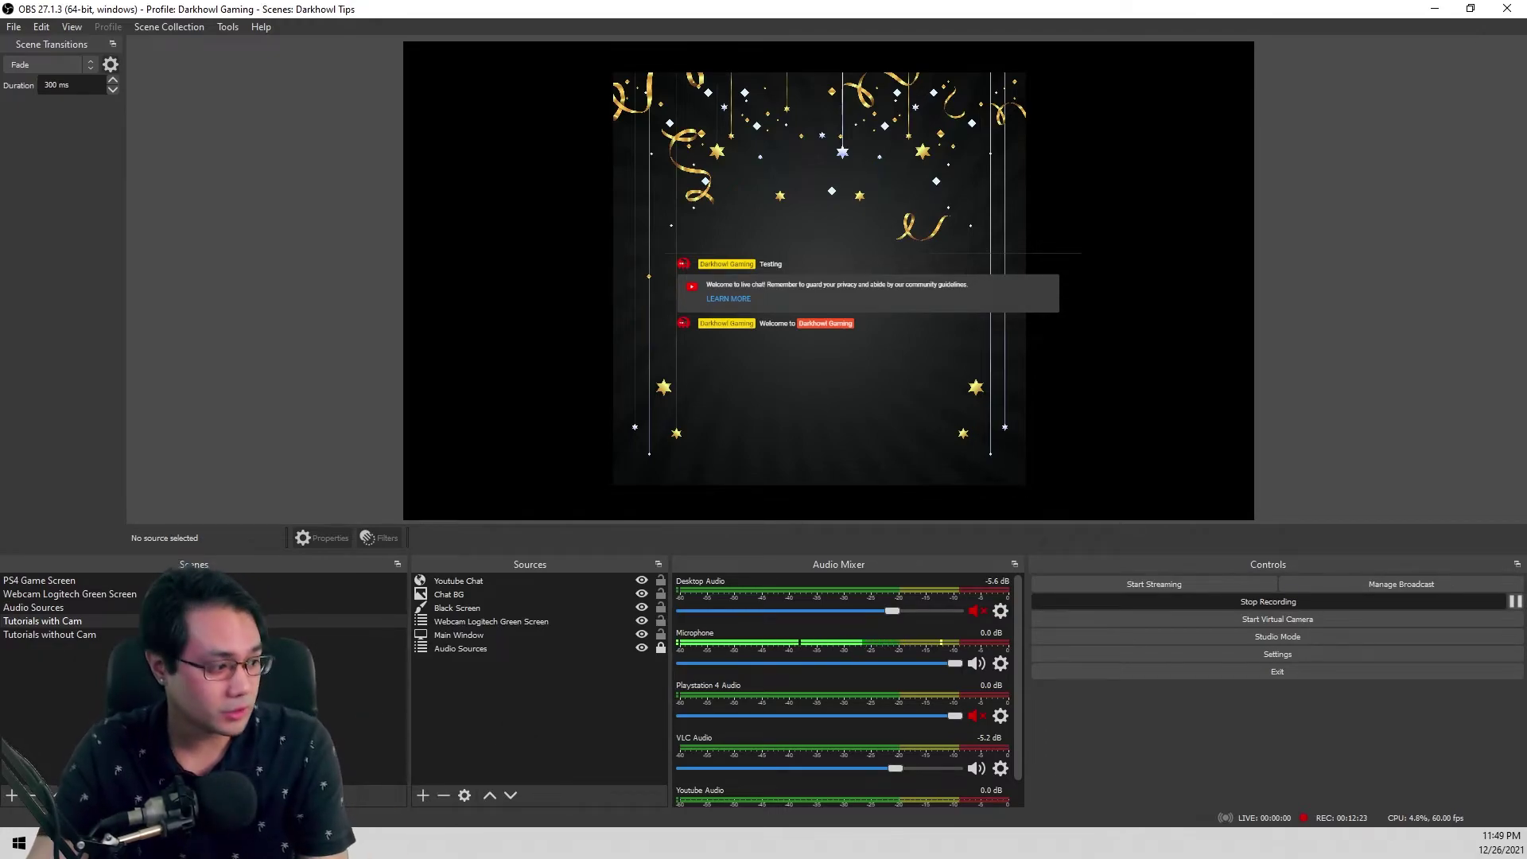
Send a custom channel emoji message from the chat popout, then minimize the window.
{"action": "mouse_move", "coordinate": [56, 843]}
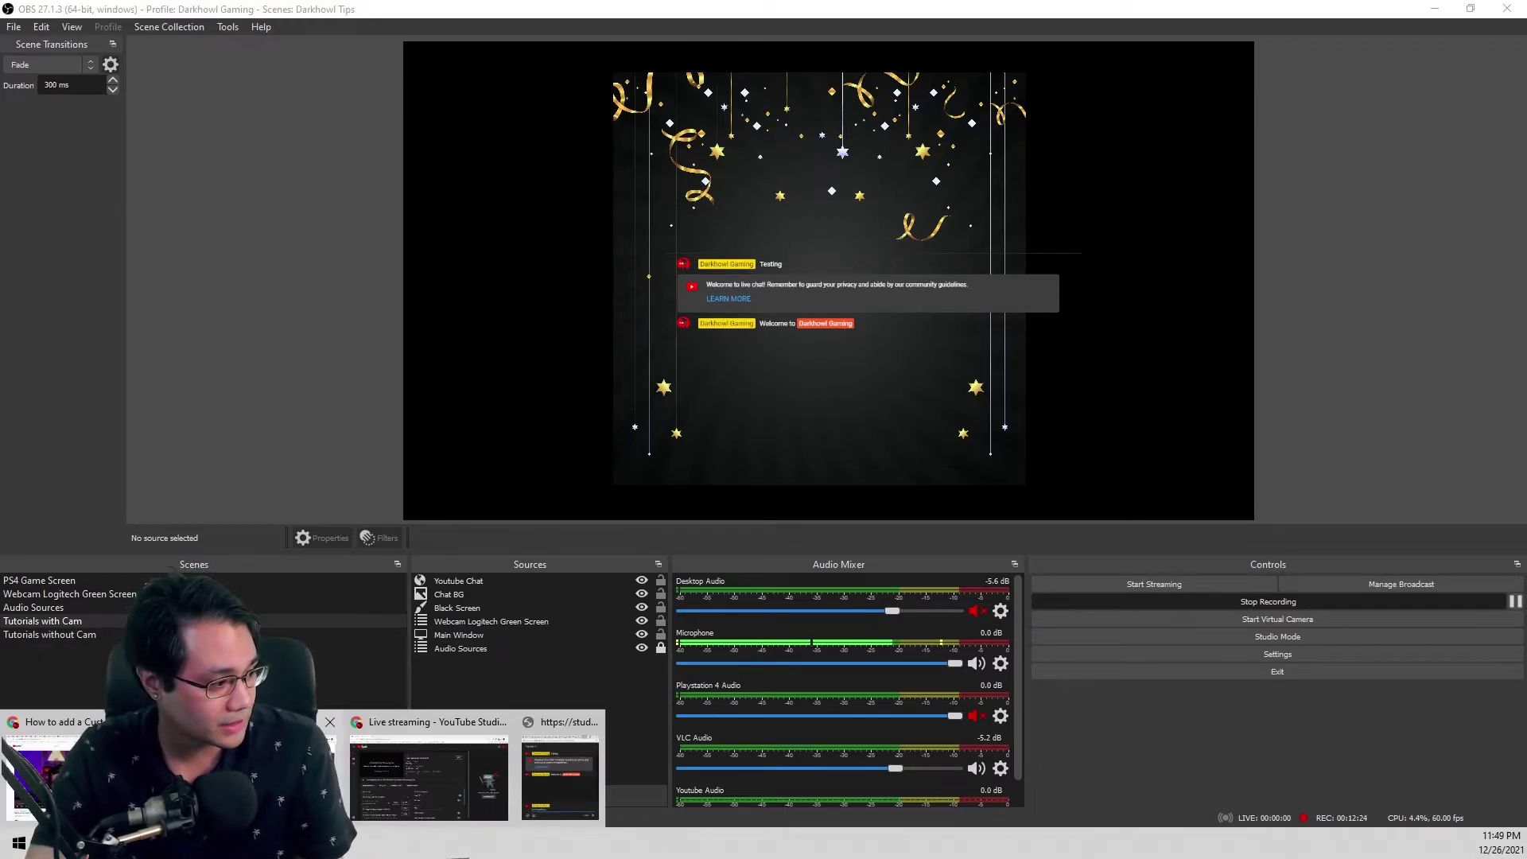
{"action": "left_click", "coordinate": [574, 770]}
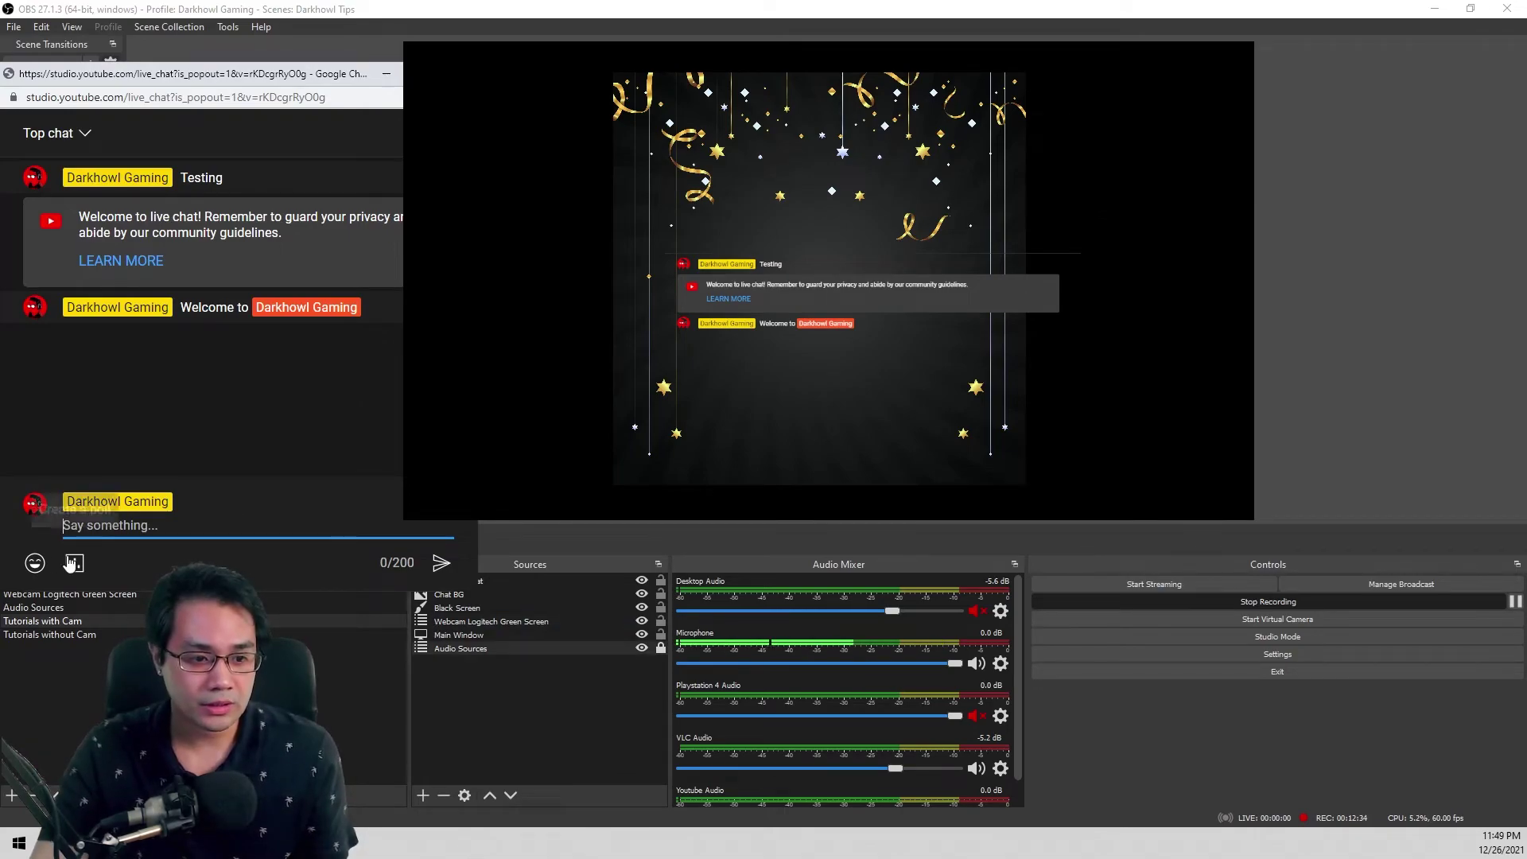
{"action": "left_click", "coordinate": [35, 564]}
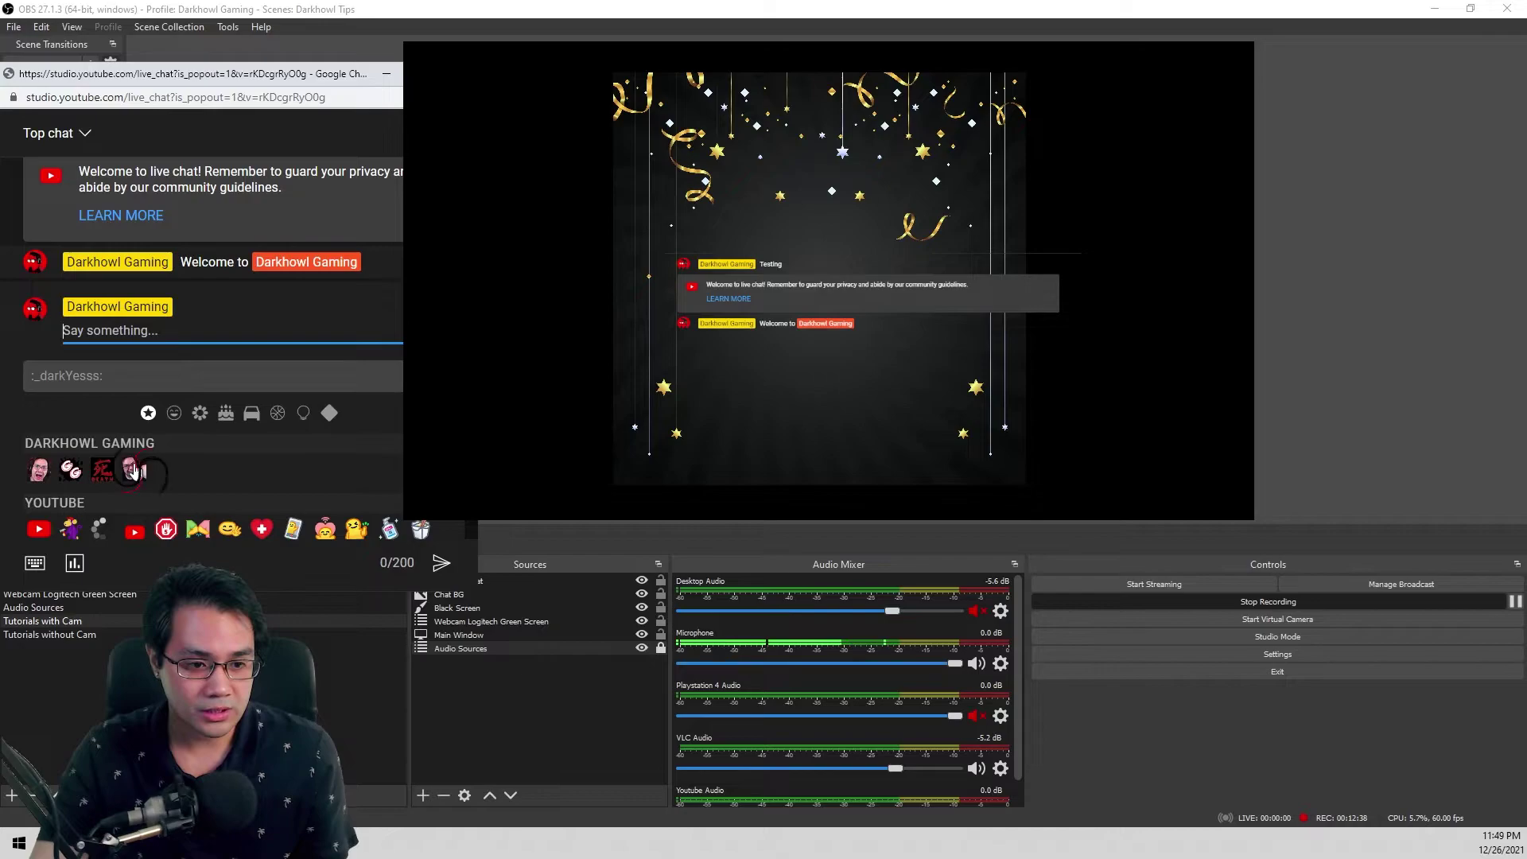
{"action": "left_click", "coordinate": [134, 471]}
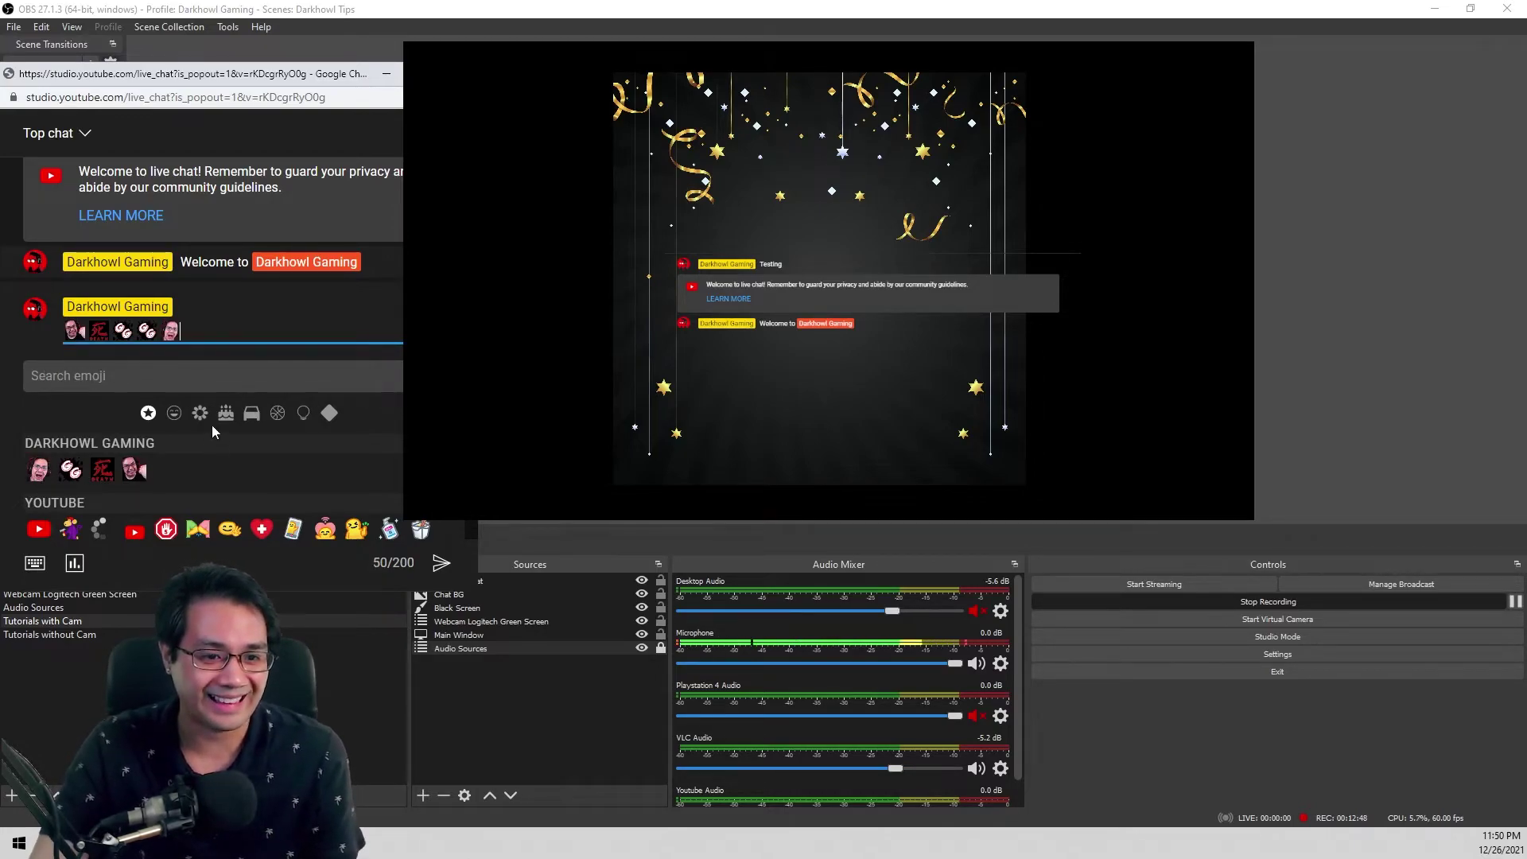
{"action": "key", "text": "Return"}
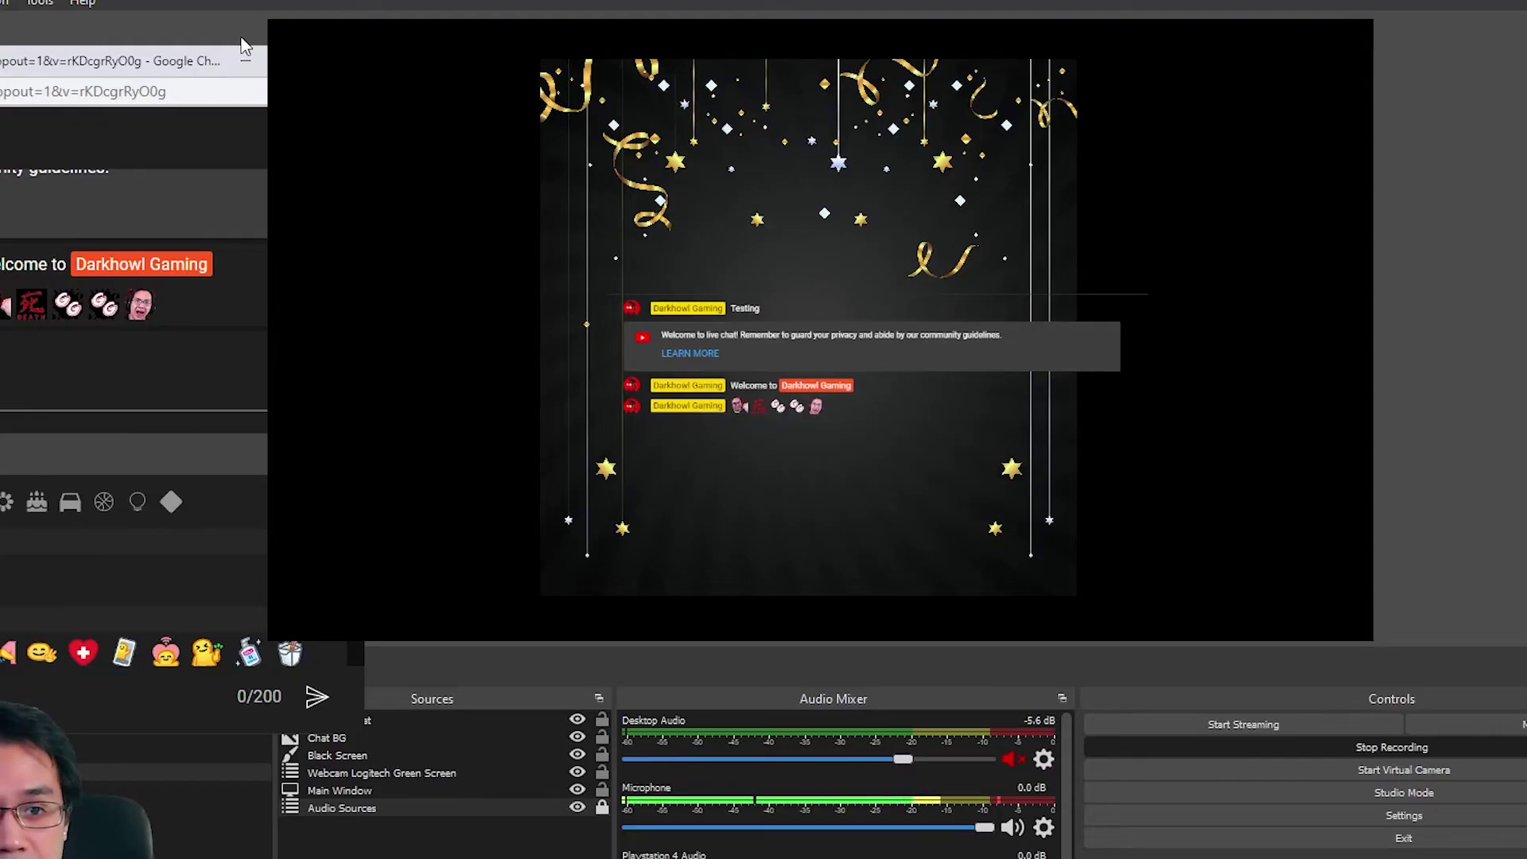
{"action": "left_click", "coordinate": [244, 63]}
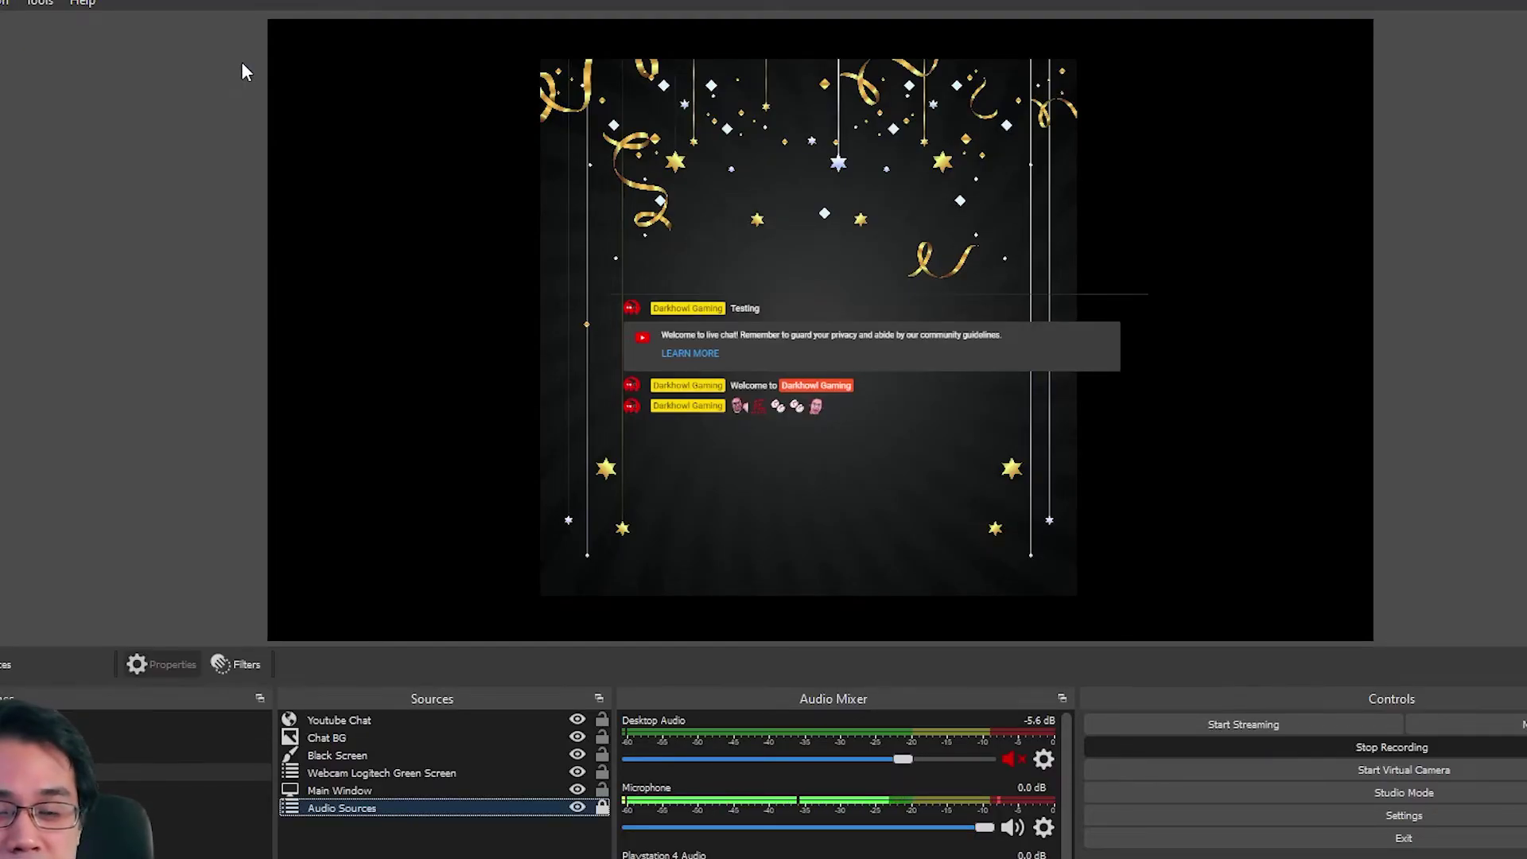